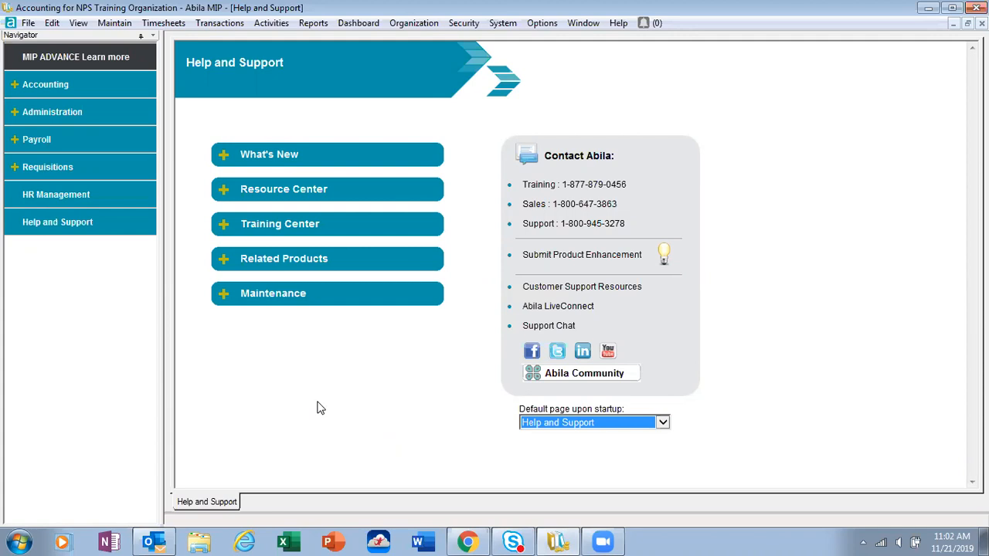
# Step: Create a new session for voiding checks, vouchers and invoices
pyautogui.click(272, 27)
pyautogui.moveTo(276, 46)
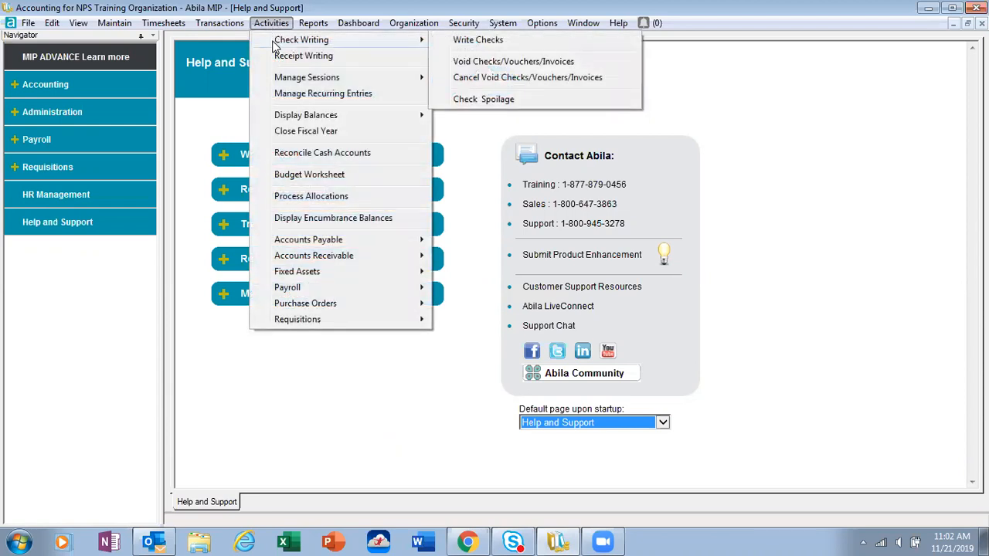
pyautogui.click(488, 66)
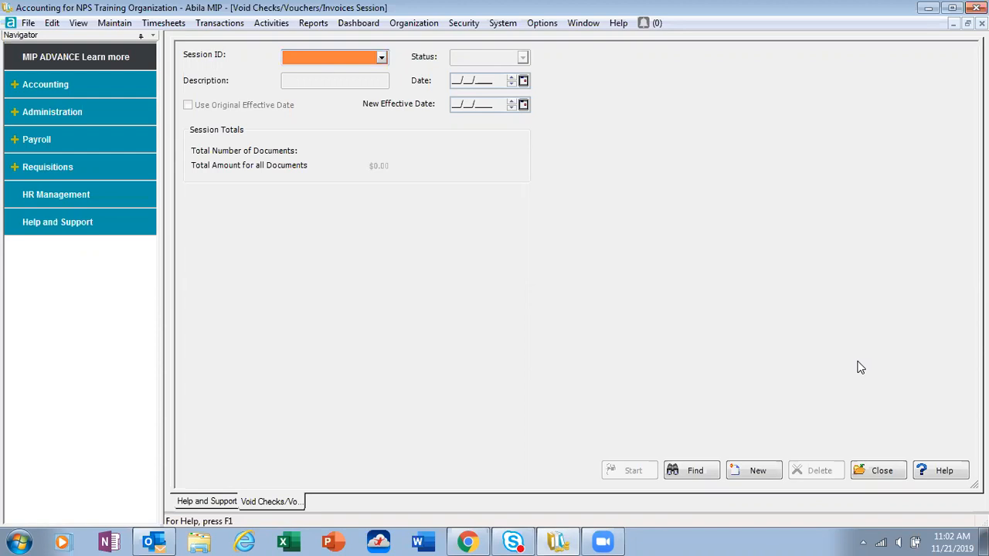
pyautogui.press('F3')
pyautogui.press('Tab')
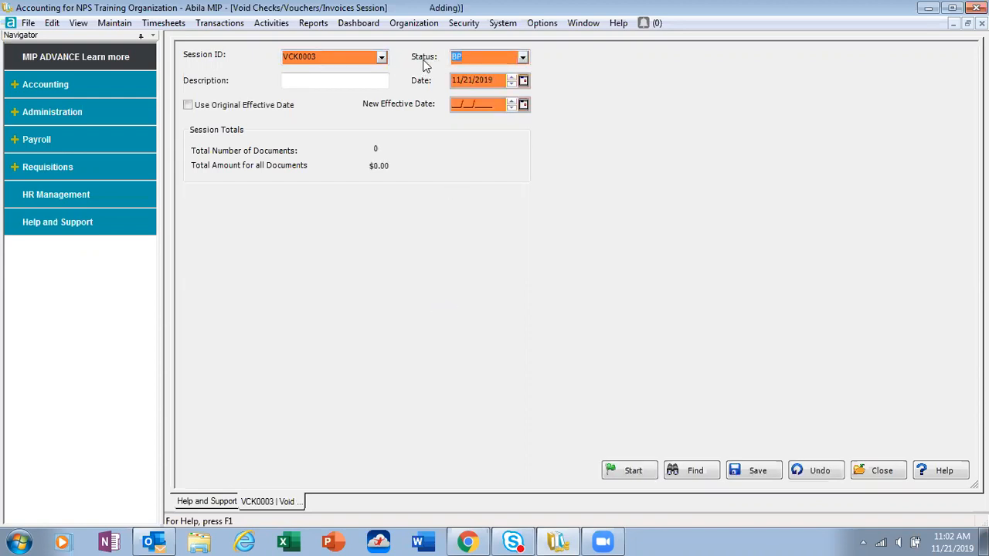
# Step: Describe the session as "Void Check", enable Use Original Effective Date, and start the session
pyautogui.click(325, 82)
pyautogui.write('Void Check')
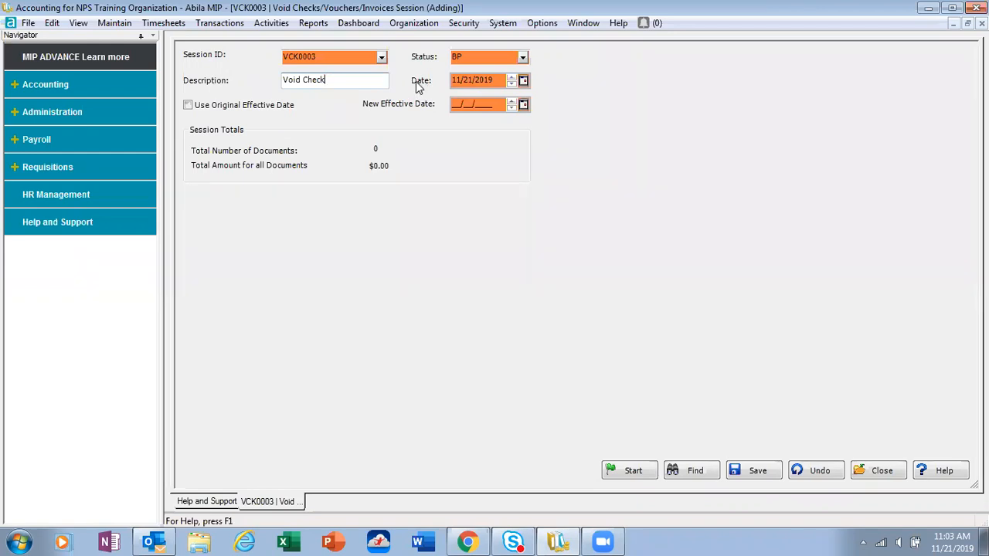
pyautogui.click(188, 105)
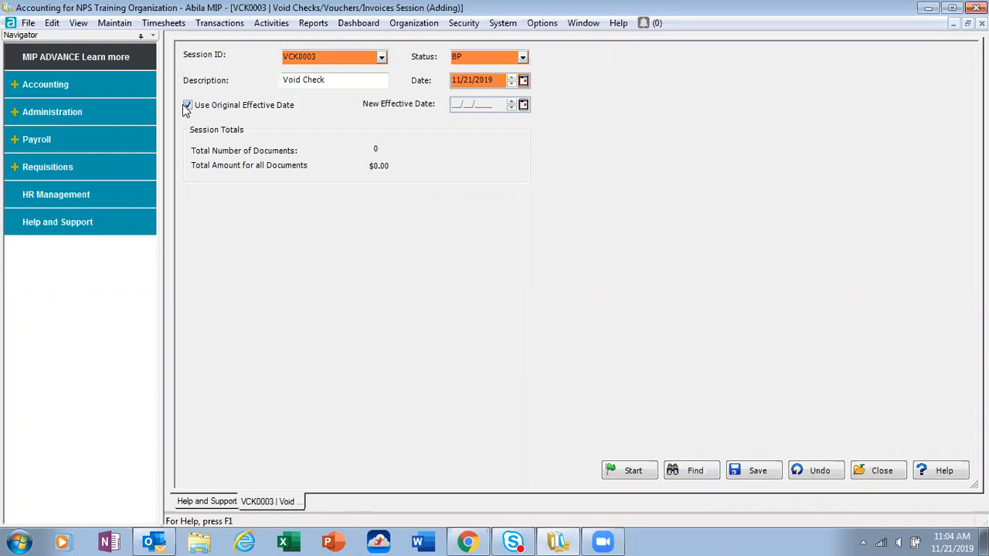
pyautogui.click(631, 472)
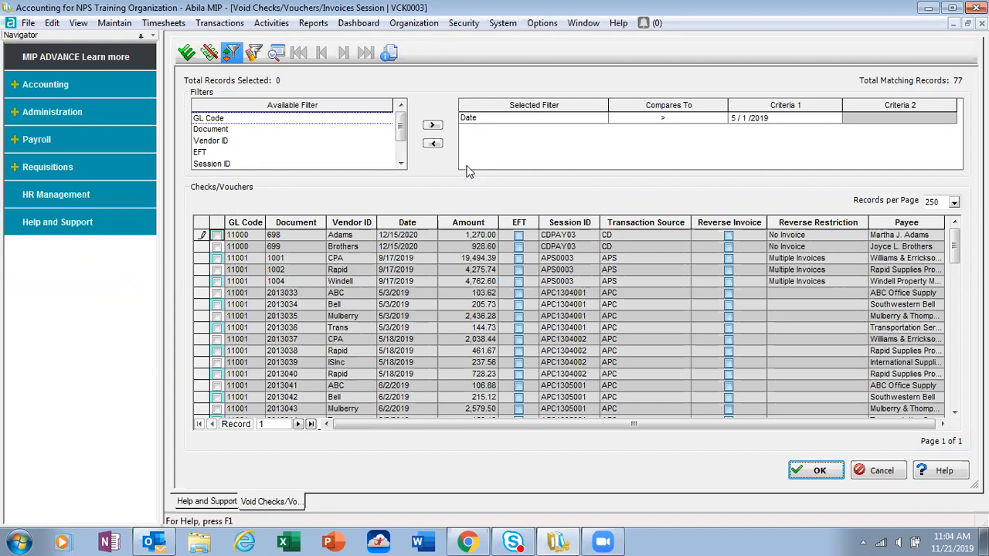
# Step: Filter the checks and vouchers to a date equal to 11/20/2018 and display the matching records
pyautogui.click(666, 119)
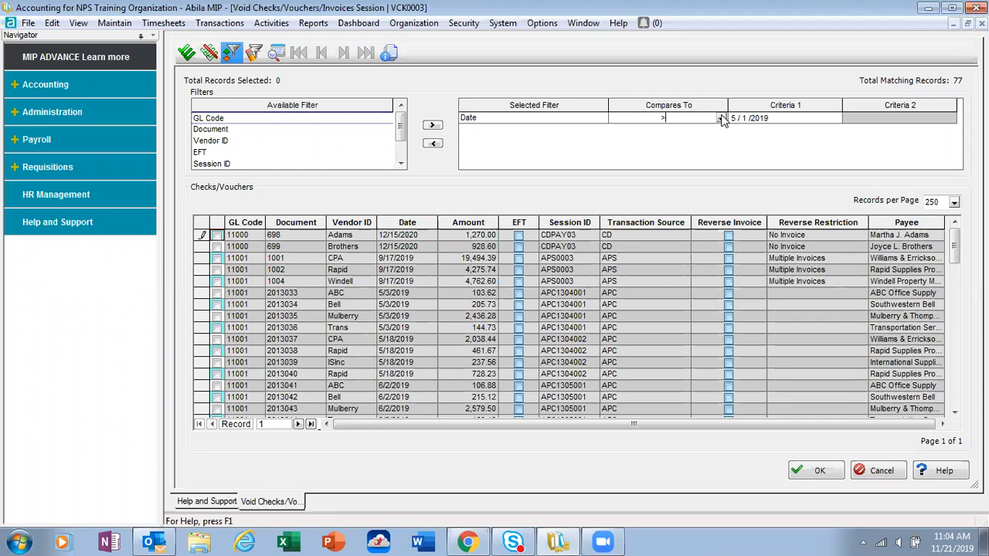
pyautogui.click(721, 118)
pyautogui.click(678, 146)
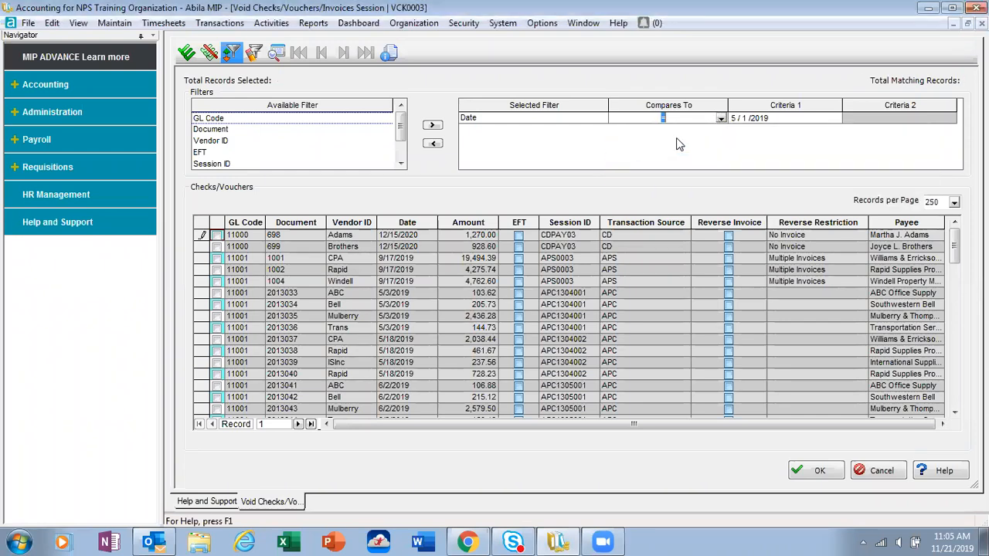
pyautogui.click(733, 123)
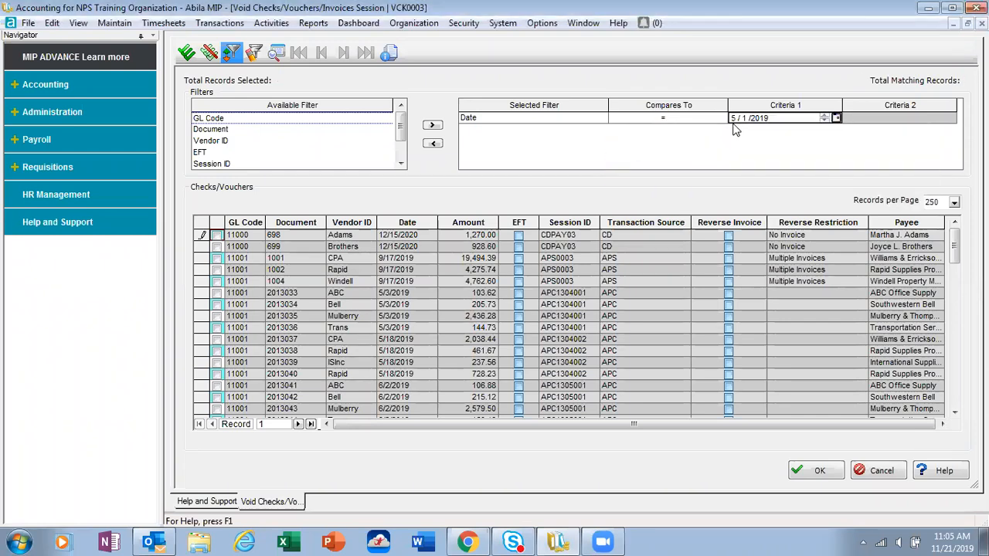
pyautogui.click(734, 122)
pyautogui.write('11/20/2018')
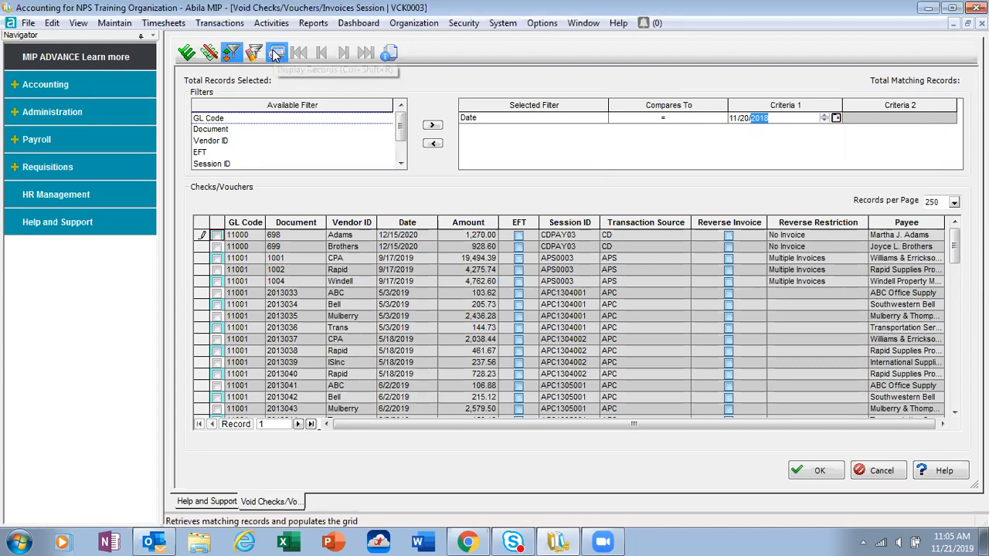
pyautogui.click(276, 53)
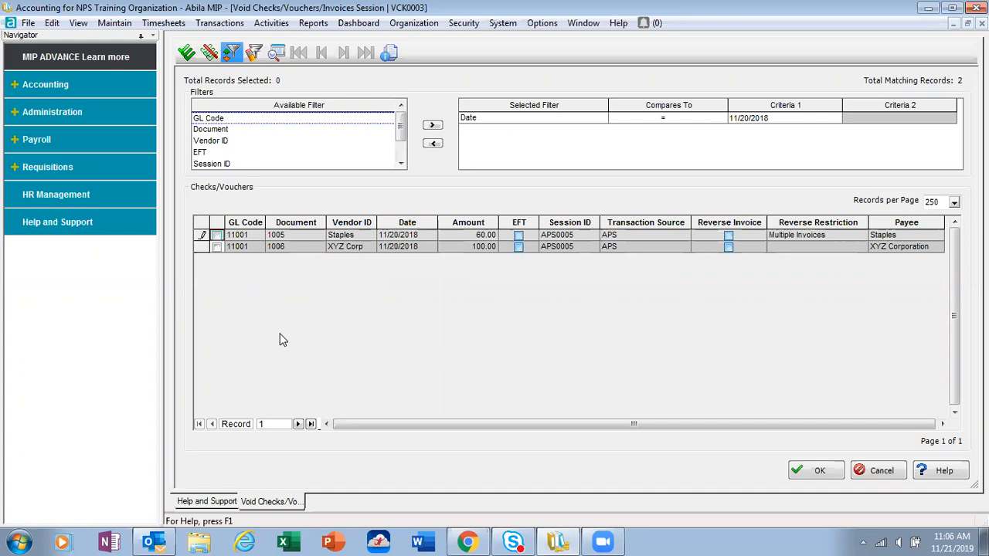
# Step: Void Staples check 1005 and XYZ Corp check 1006, reversing the invoice for check 1006 as well
pyautogui.click(218, 236)
pyautogui.click(217, 247)
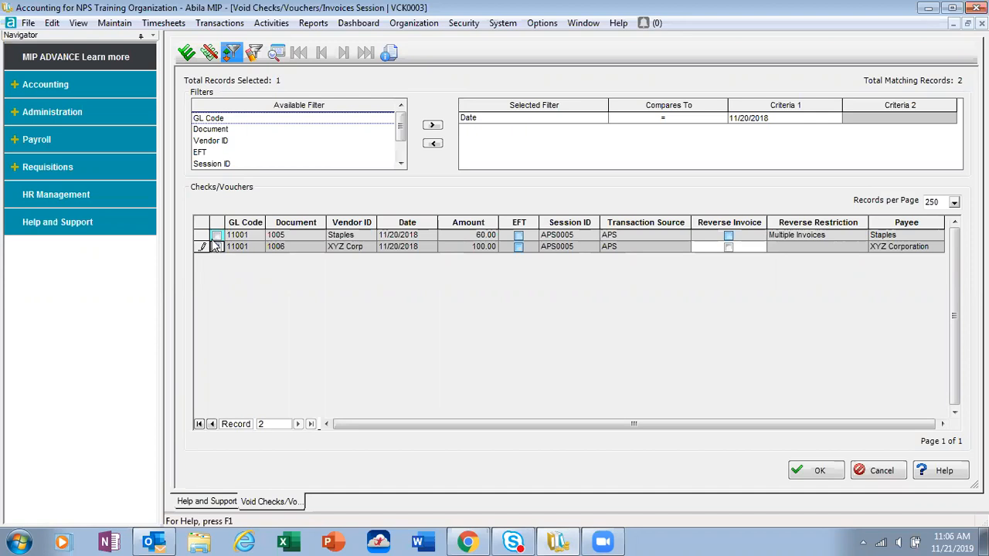
pyautogui.click(217, 237)
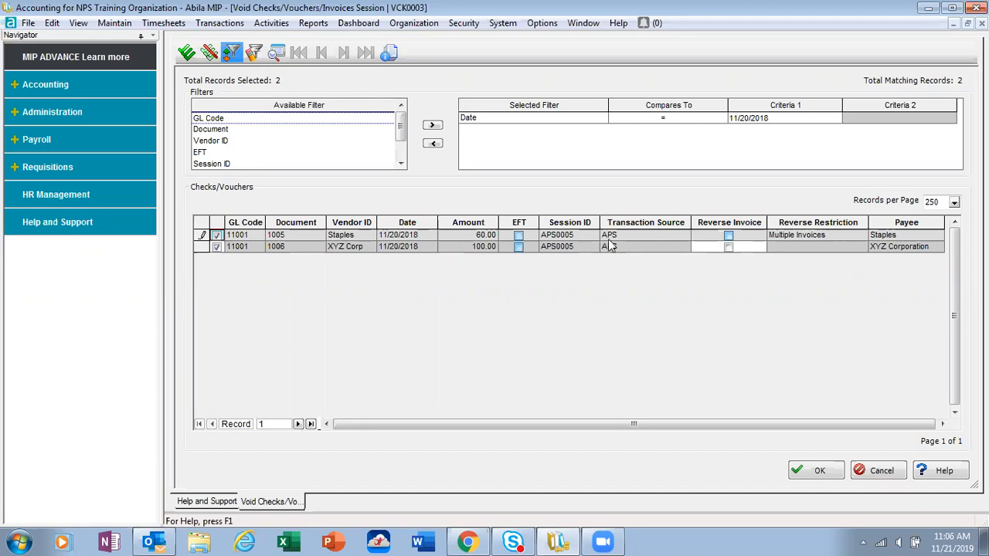
pyautogui.click(729, 247)
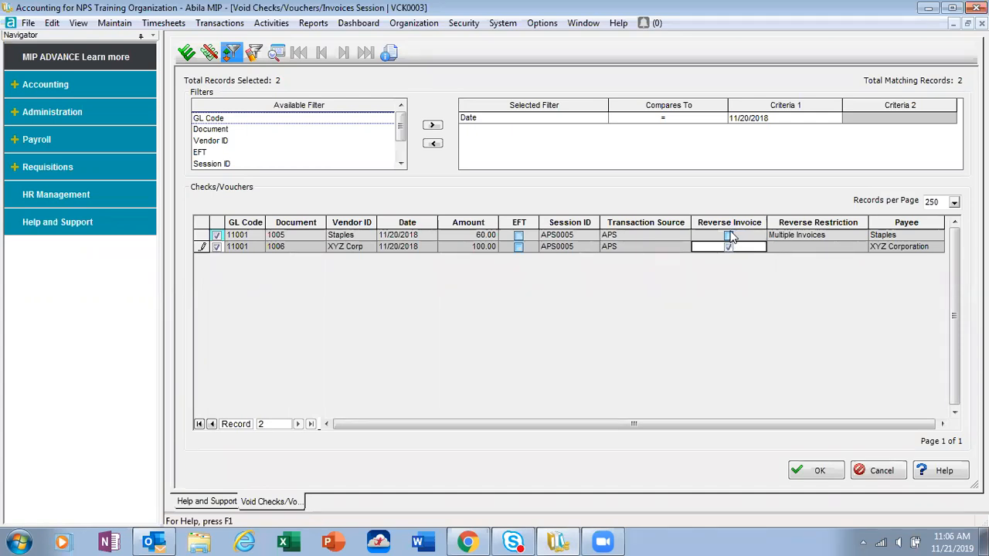
pyautogui.click(728, 237)
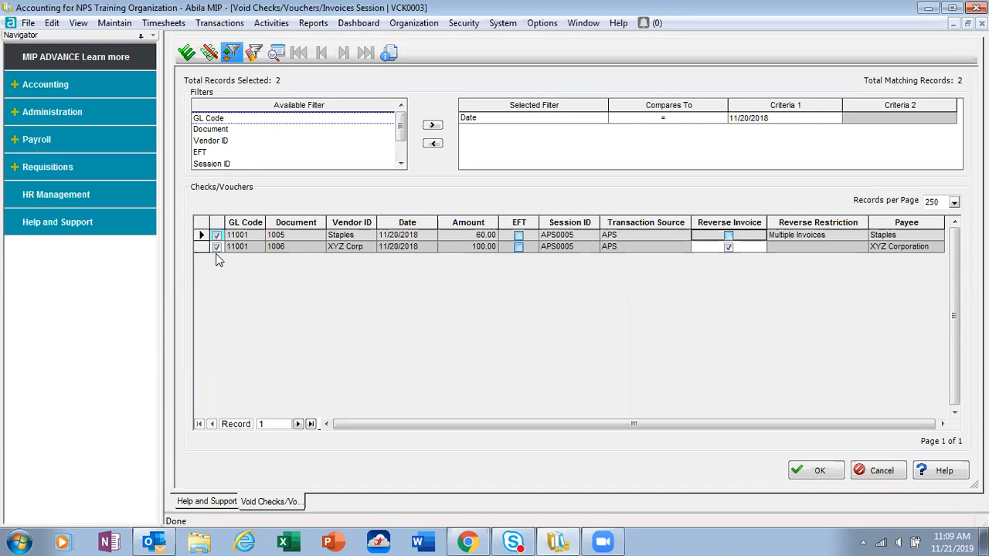
pyautogui.click(821, 473)
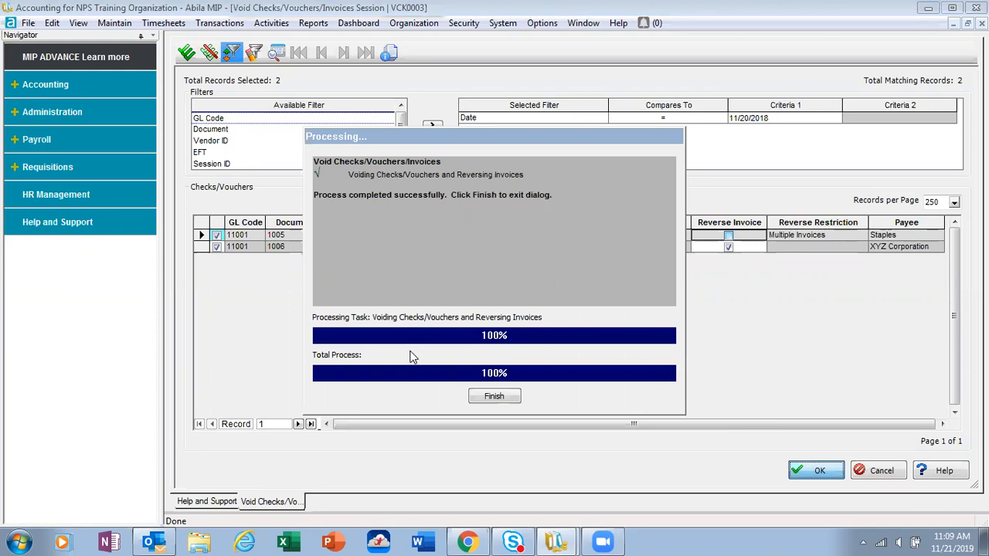
pyautogui.click(495, 396)
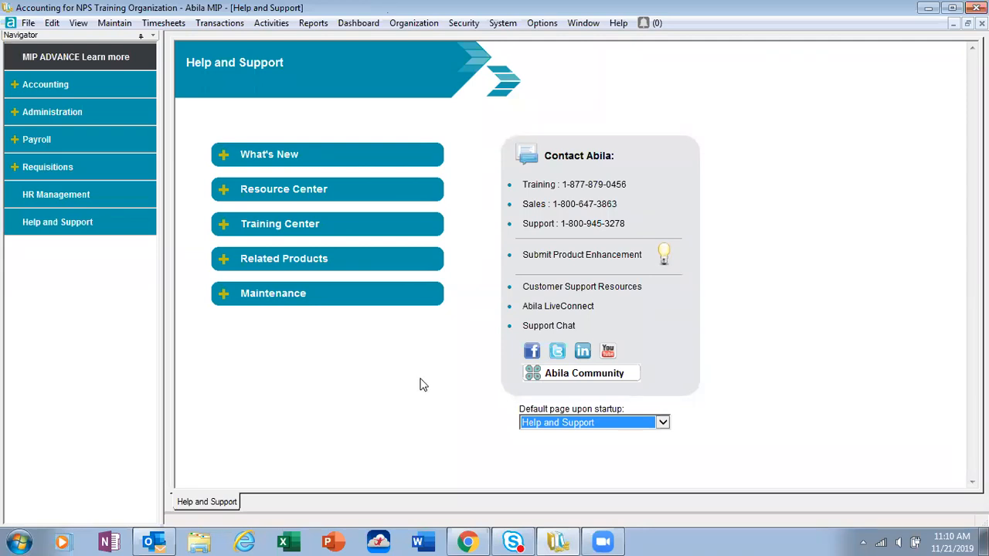
# Step: Open Post Transactions from the Basic Transactions page of the Accounting area
pyautogui.click(271, 23)
pyautogui.moveTo(281, 80)
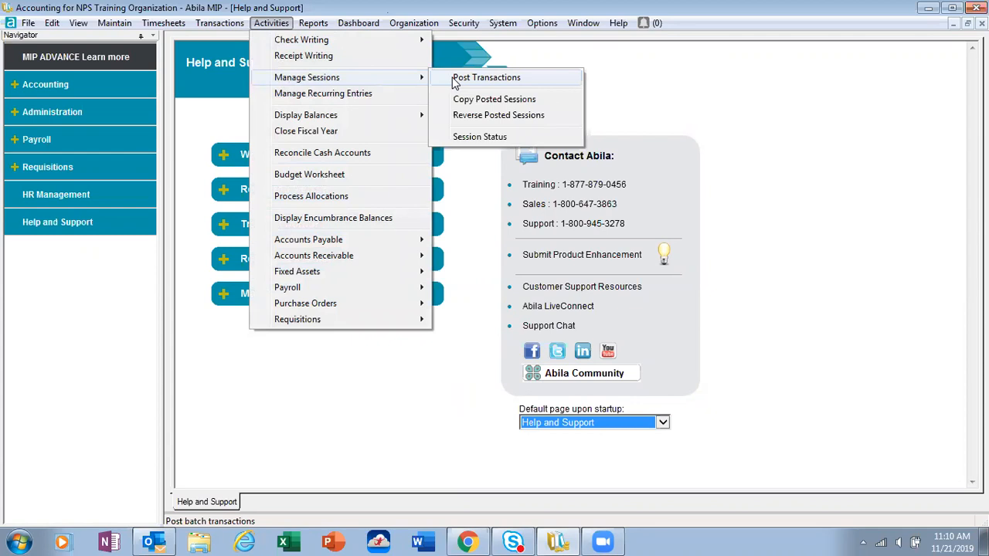
pyautogui.click(14, 91)
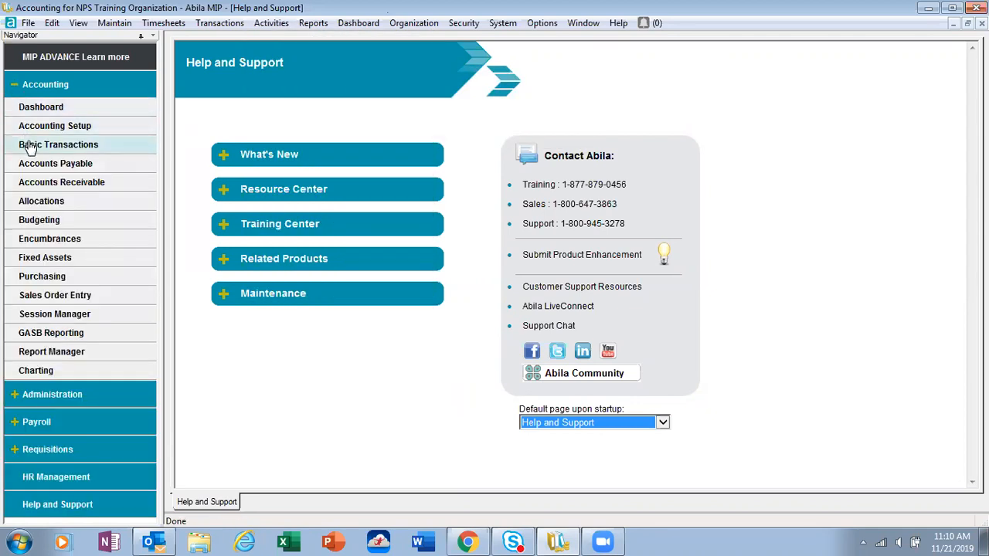
pyautogui.click(29, 147)
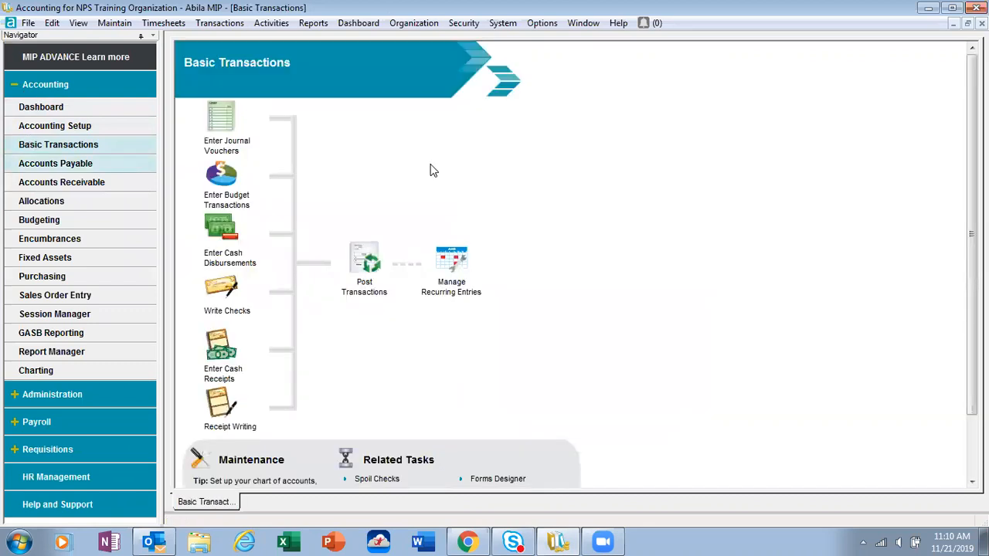
pyautogui.click(361, 264)
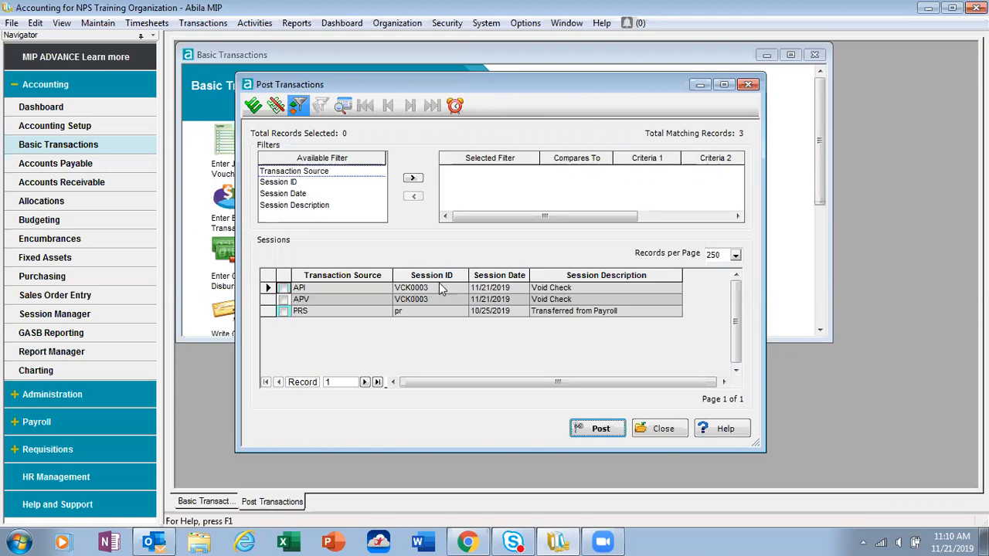
# Step: Post the API and APV sessions VCK0003 together, close the posting form, and maximize the Basic Transactions window
pyautogui.click(285, 290)
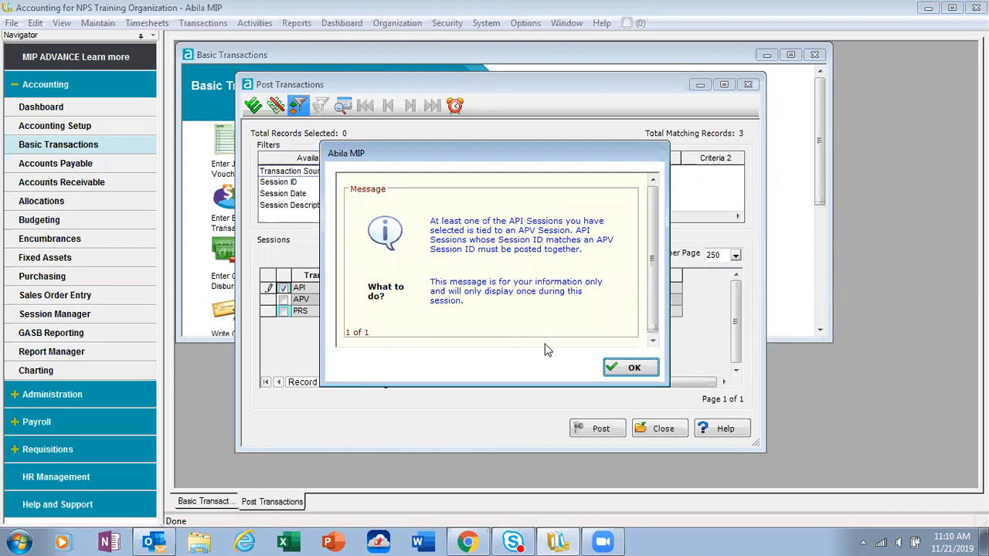
pyautogui.click(631, 369)
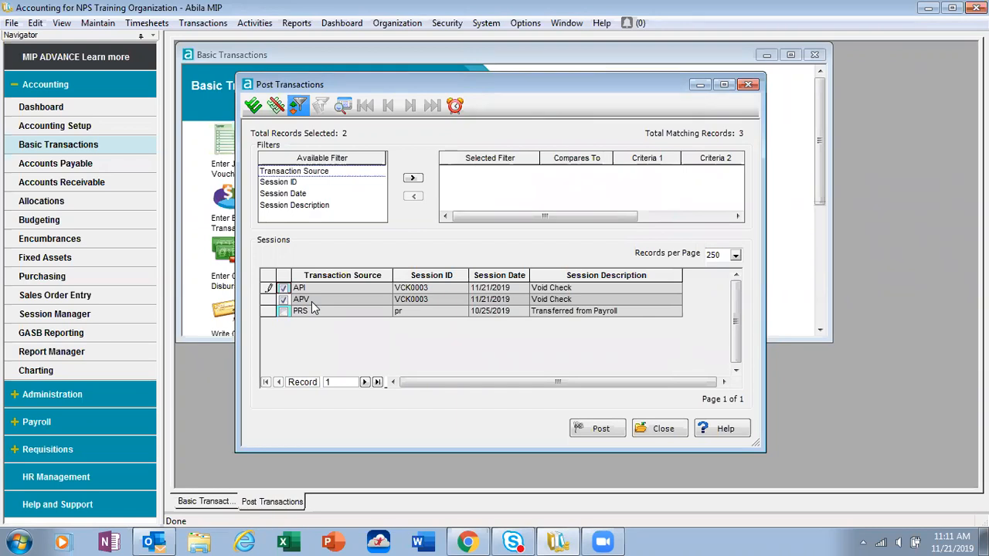
pyautogui.click(588, 430)
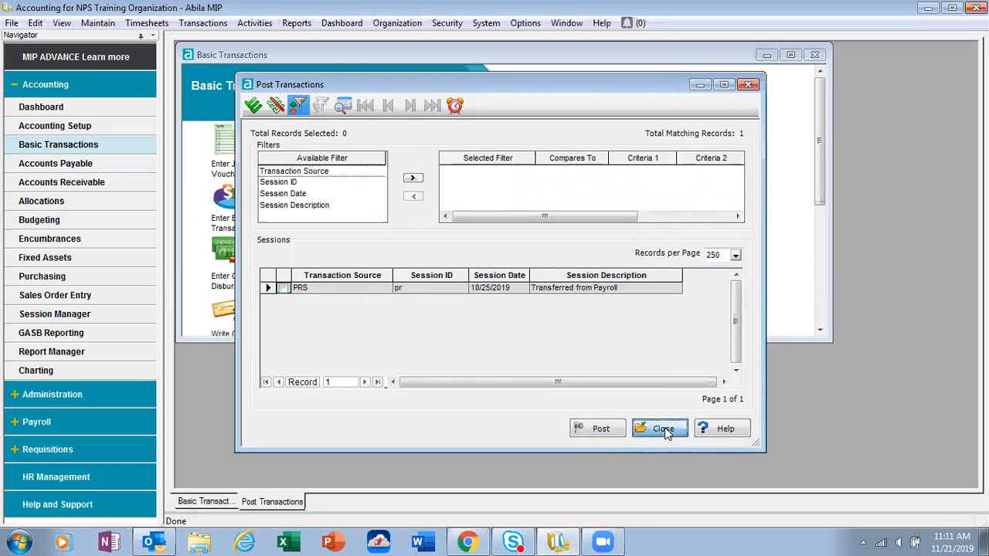
pyautogui.click(662, 429)
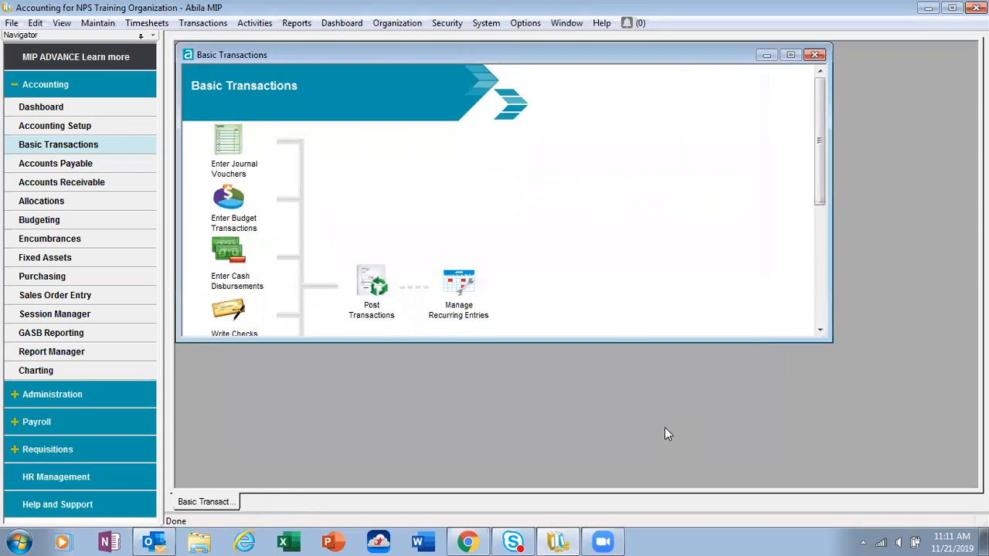
pyautogui.click(791, 55)
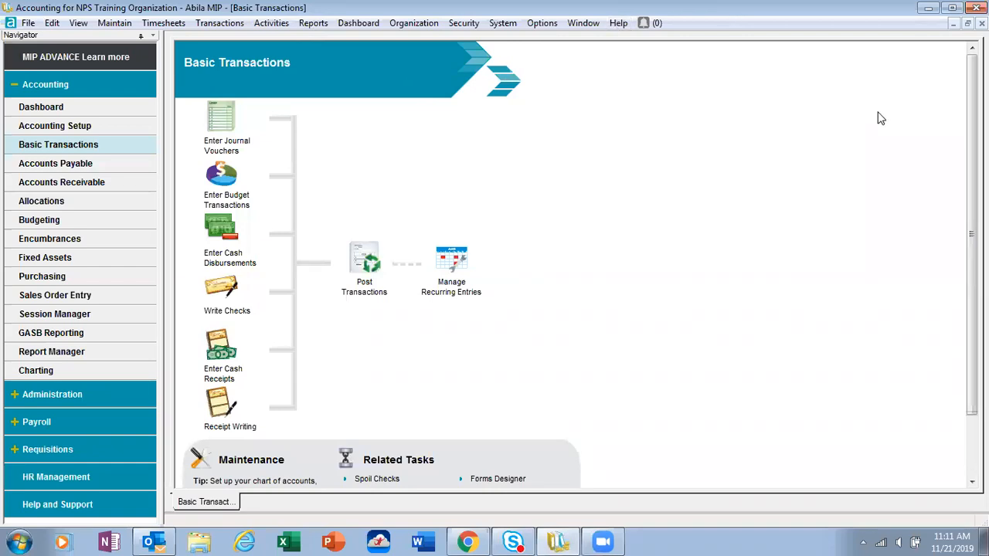
# Step: Load the saved Voided Check Register from the Check/Voucher Register reports, check its filter, and display the report on screen
pyautogui.click(313, 23)
pyautogui.moveTo(323, 40)
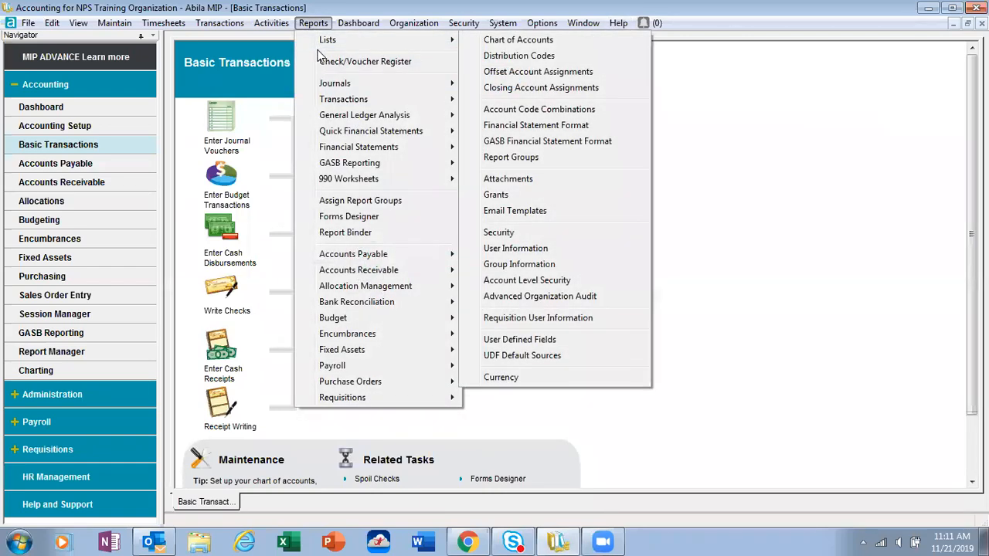
pyautogui.click(323, 66)
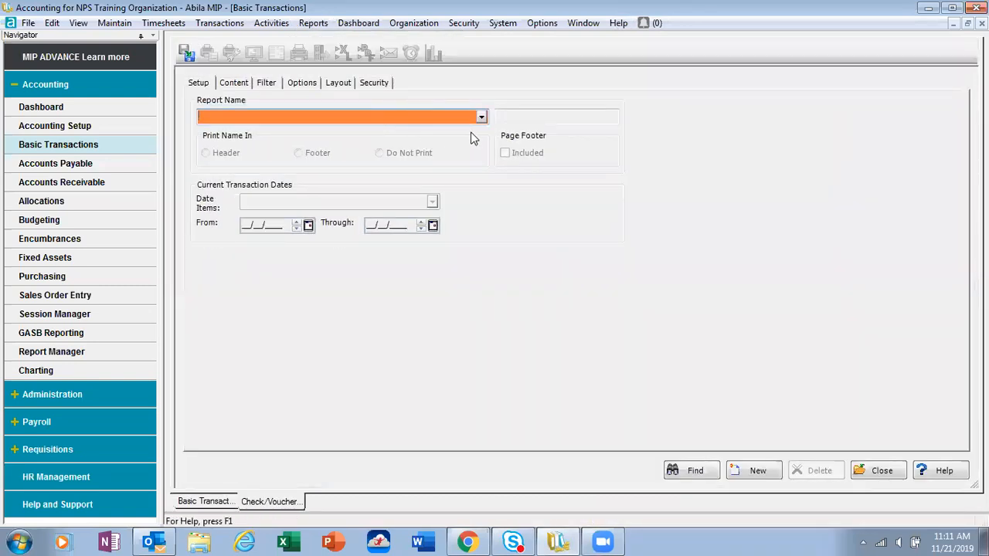
pyautogui.click(481, 117)
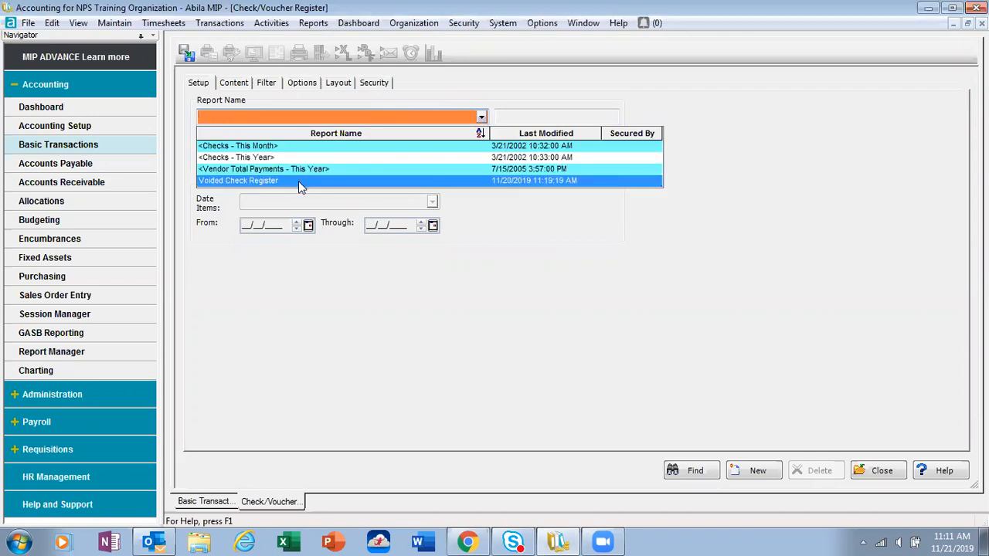
pyautogui.click(298, 181)
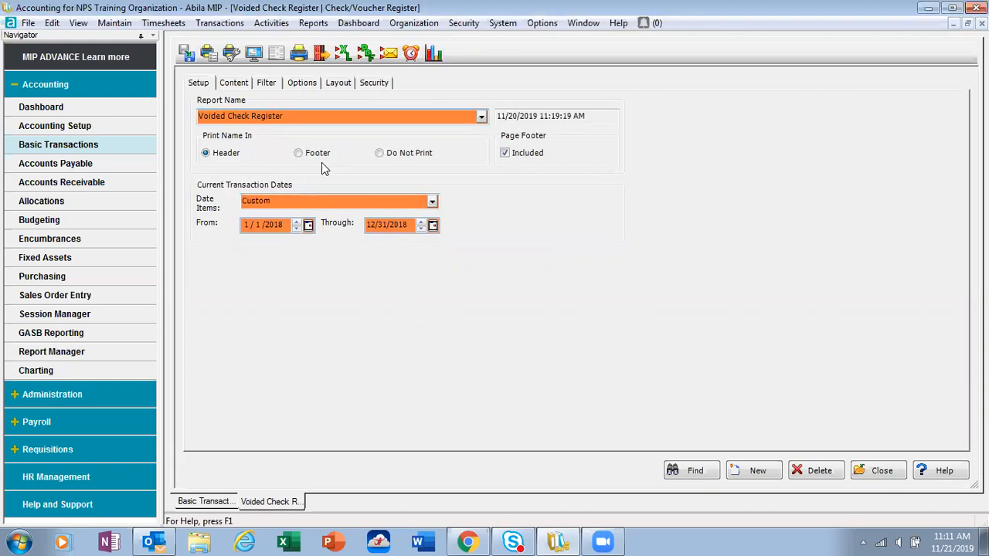
pyautogui.click(266, 84)
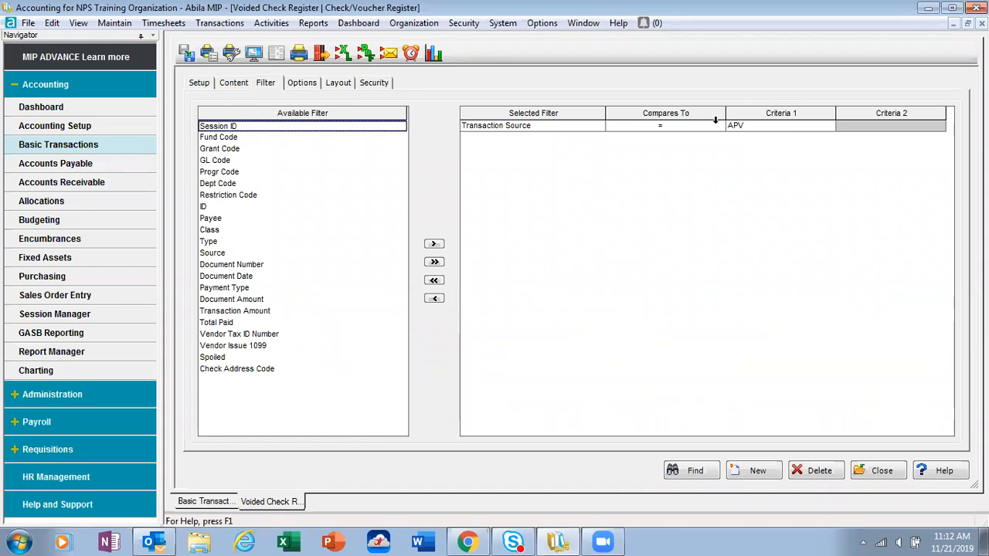
pyautogui.click(254, 53)
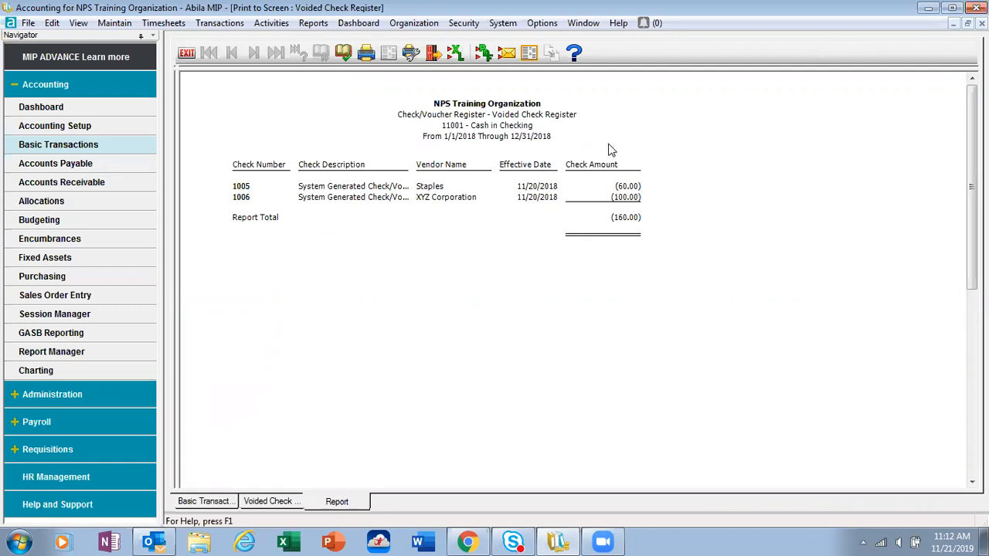
# Step: Close the report preview and review the register's selected items, report columns and transaction source filter
pyautogui.click(186, 54)
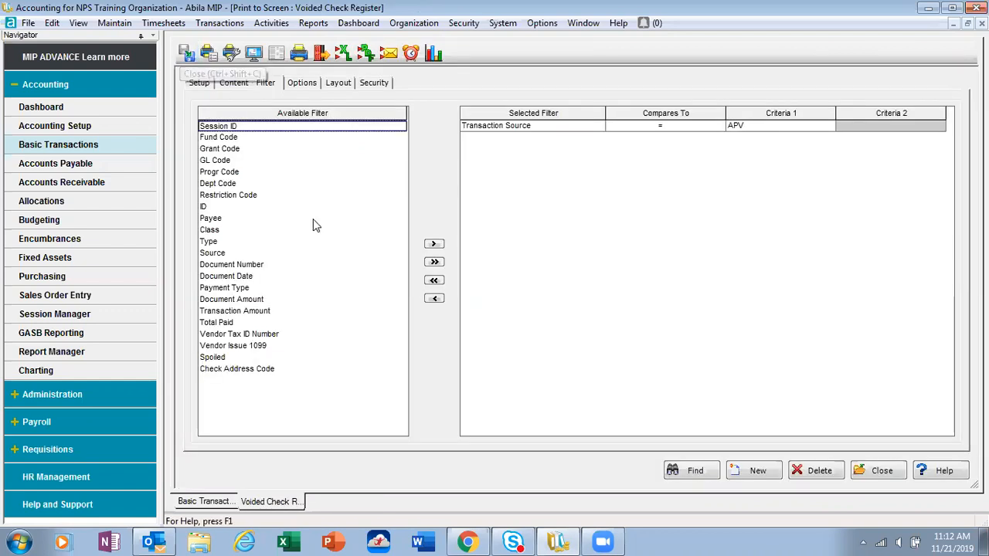
pyautogui.click(234, 85)
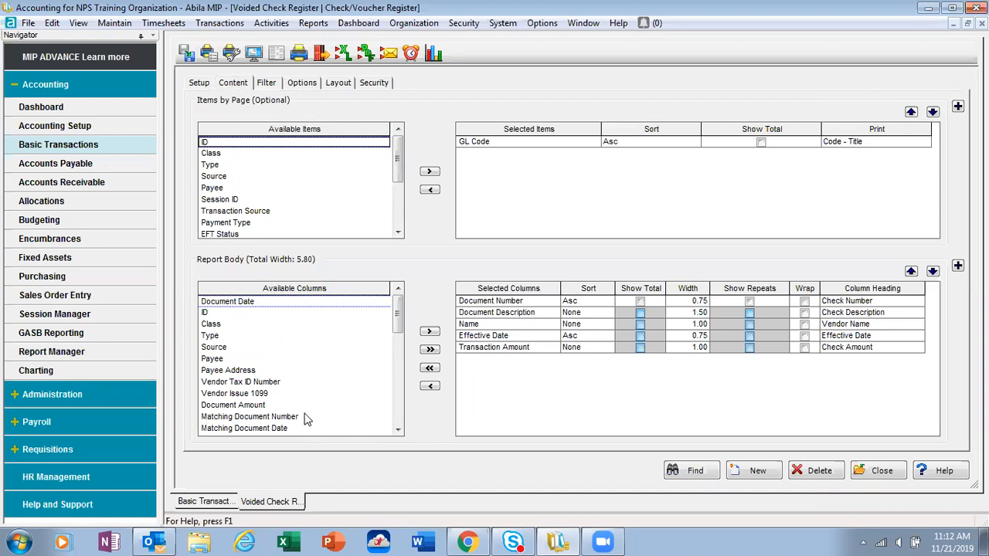
pyautogui.click(273, 87)
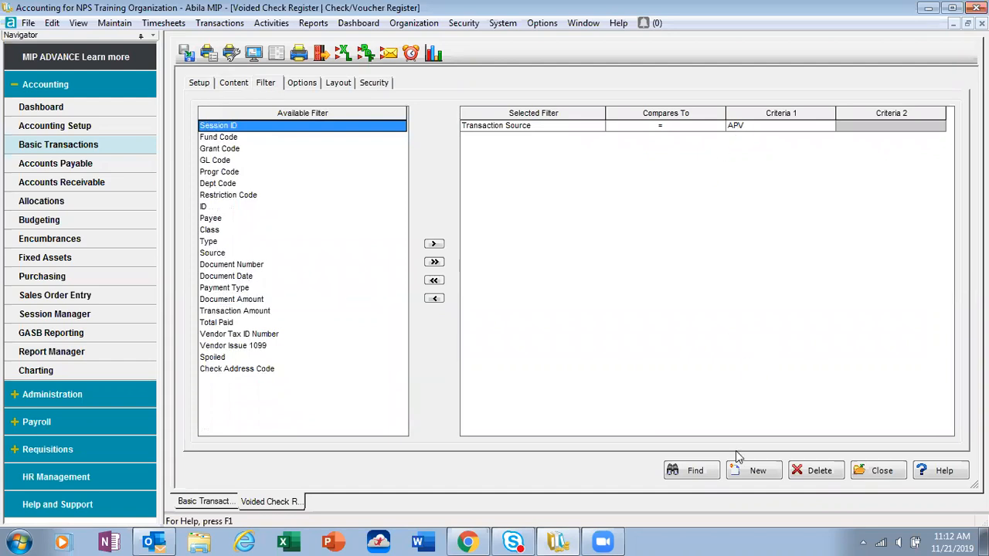
# Step: Close the register setup and open the list of payable invoices through a new Select Invoices to Pay session, APS0006, dated 11/21/2019
pyautogui.click(879, 476)
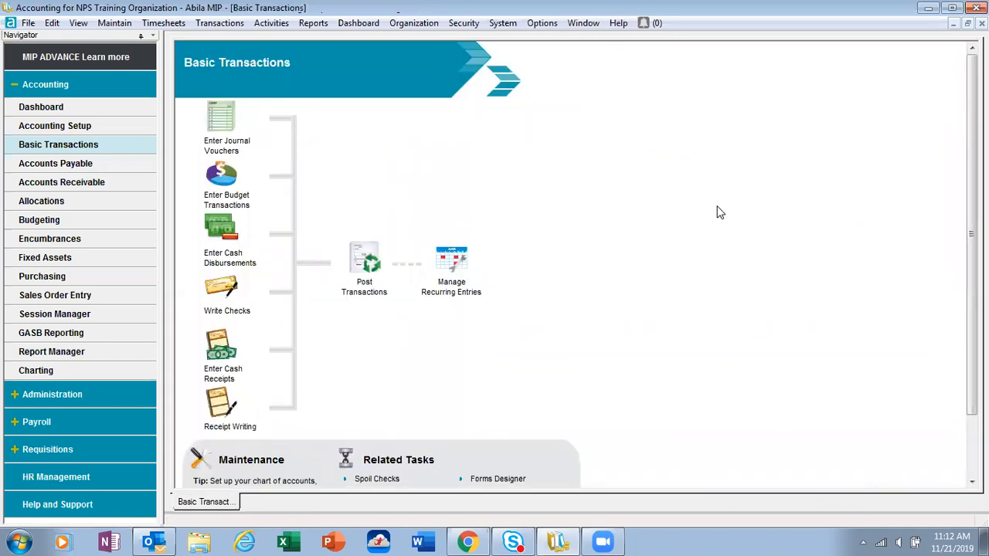
pyautogui.click(83, 166)
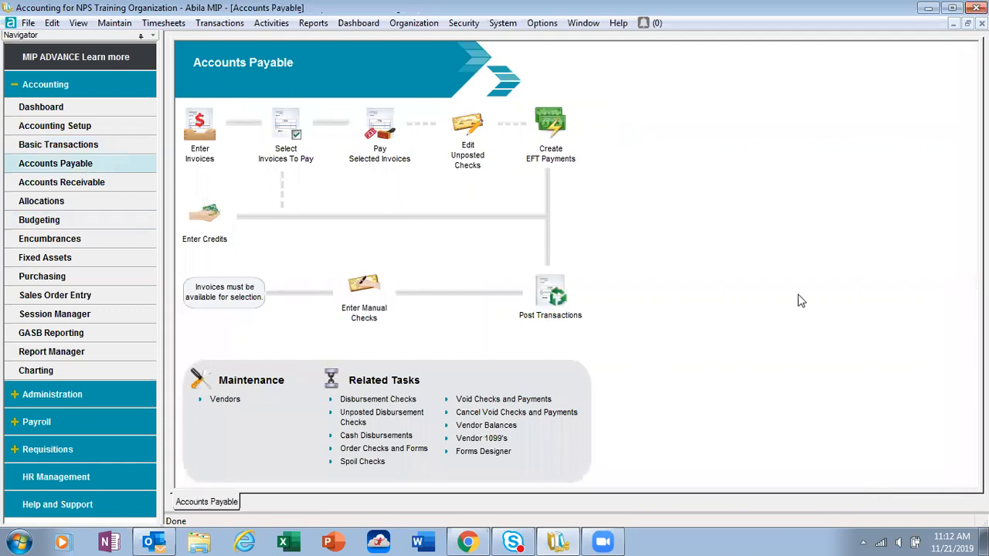
pyautogui.click(295, 140)
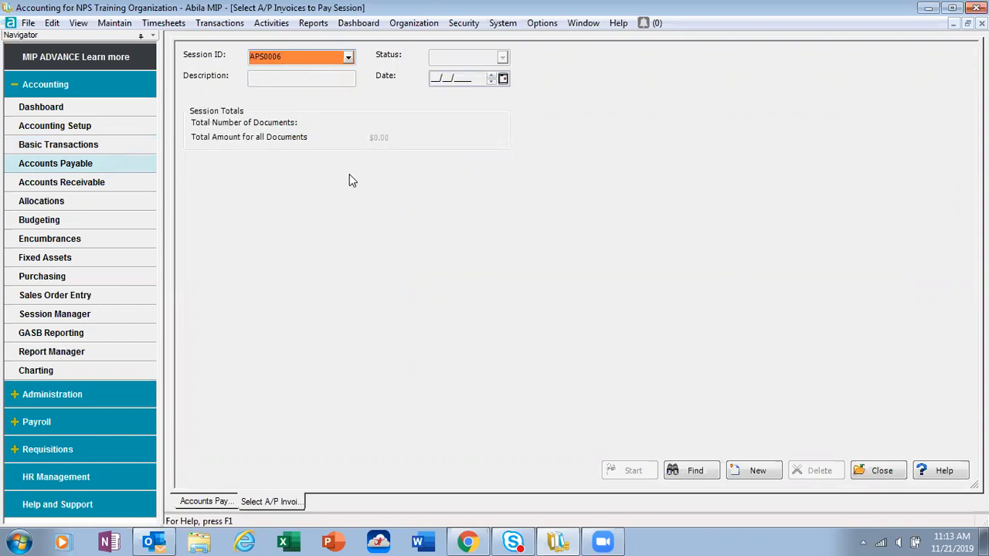
pyautogui.press('Tab')
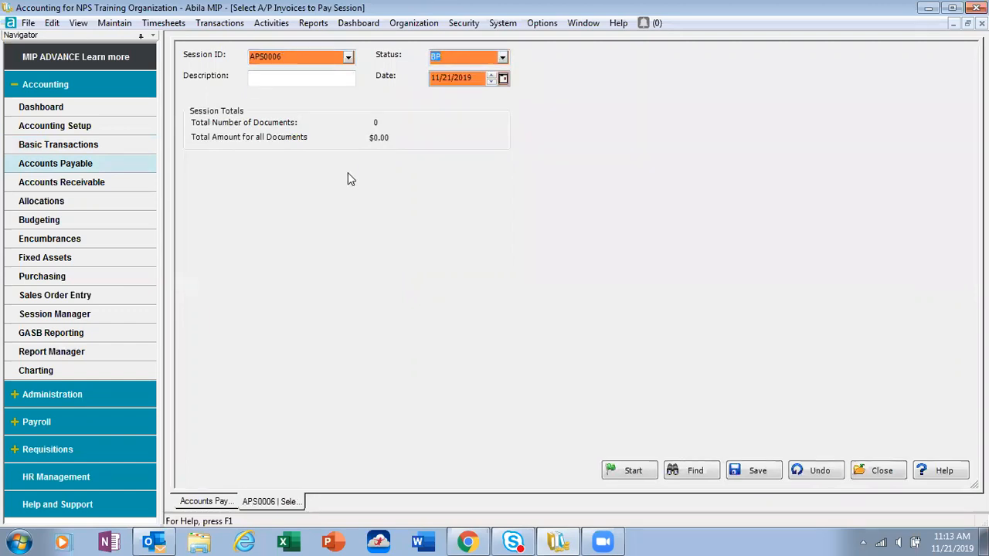
pyautogui.click(634, 473)
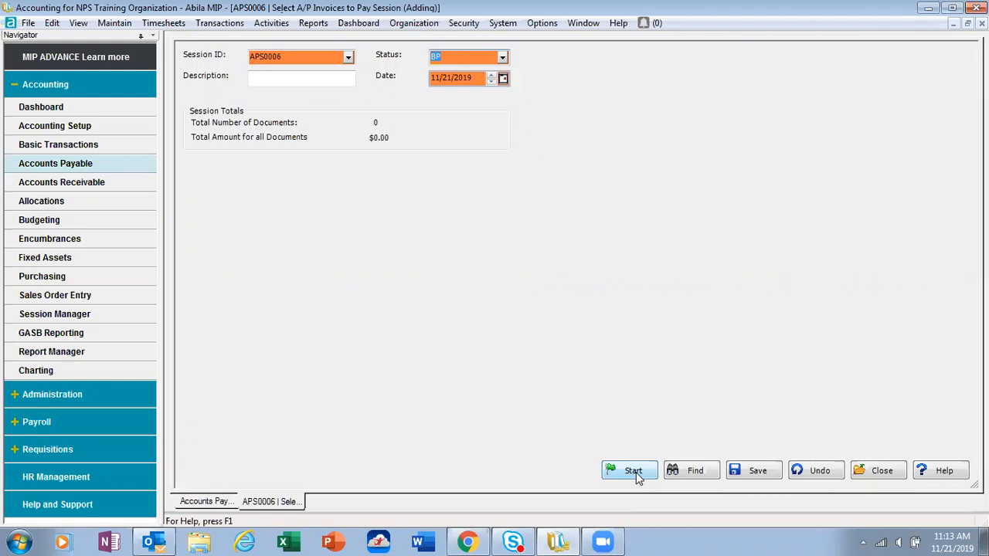
pyautogui.click(633, 473)
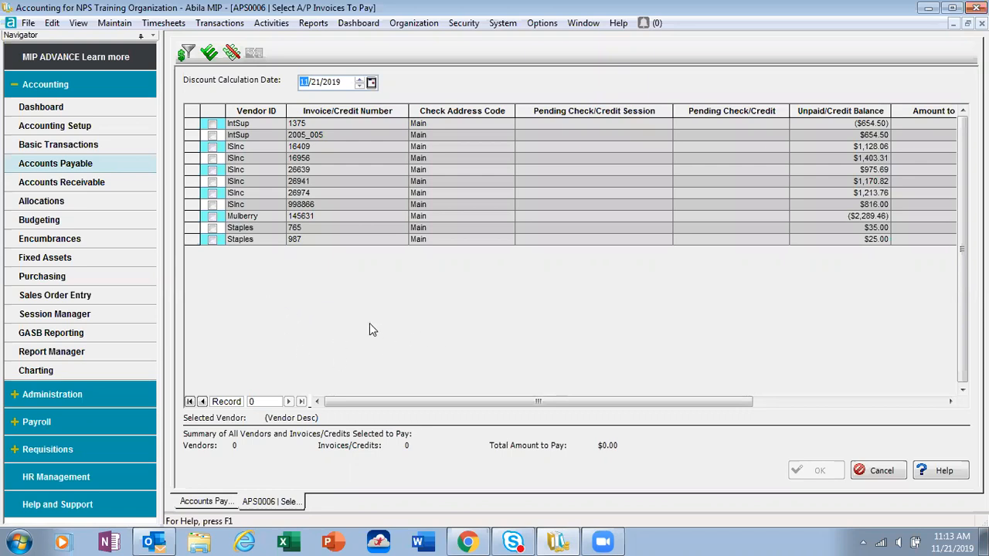
# Step: Mark Staples invoices 765 and 987 for payment, clear both selections, and cancel the invoice selection
pyautogui.click(212, 227)
pyautogui.click(213, 239)
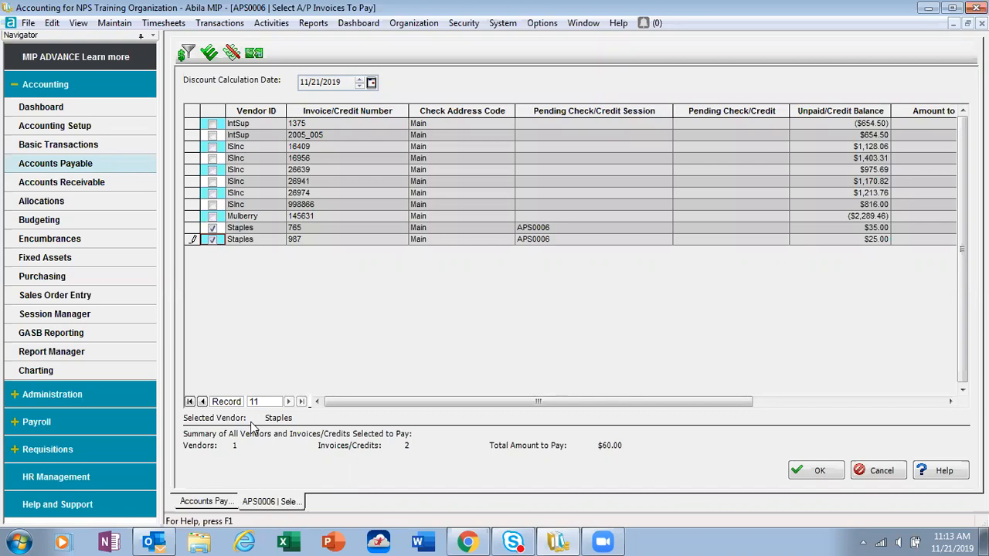
pyautogui.click(213, 228)
pyautogui.click(212, 240)
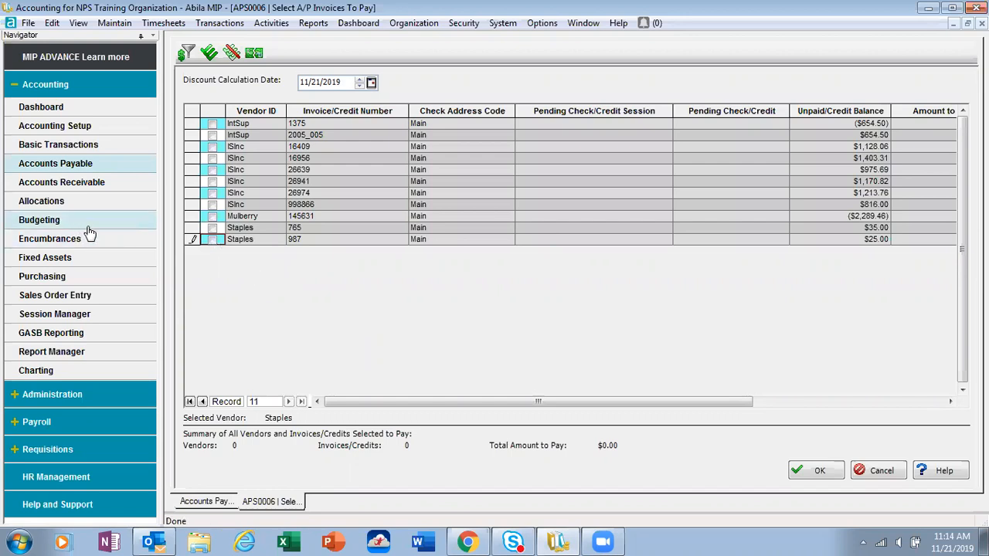
pyautogui.click(884, 473)
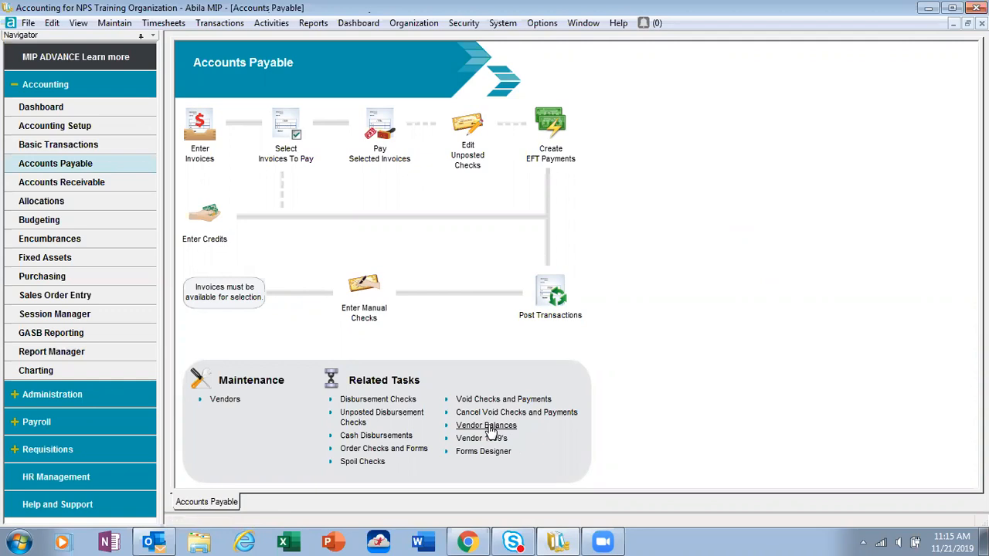
# Step: Display the vendor balances for XYZ Corp from 1/1/2018 to 12/31/2018 and examine the transaction history of document 123
pyautogui.click(280, 24)
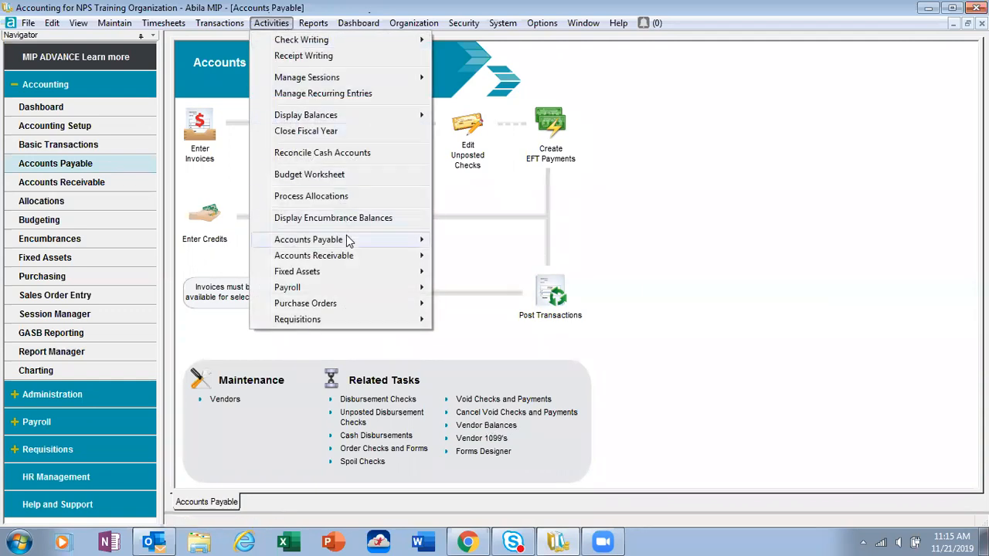
pyautogui.moveTo(373, 240)
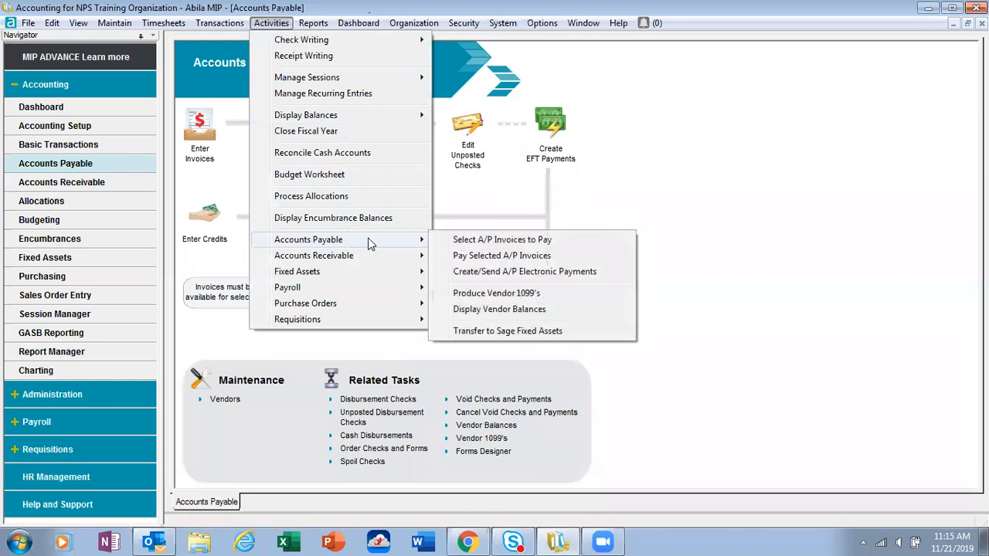
pyautogui.click(506, 311)
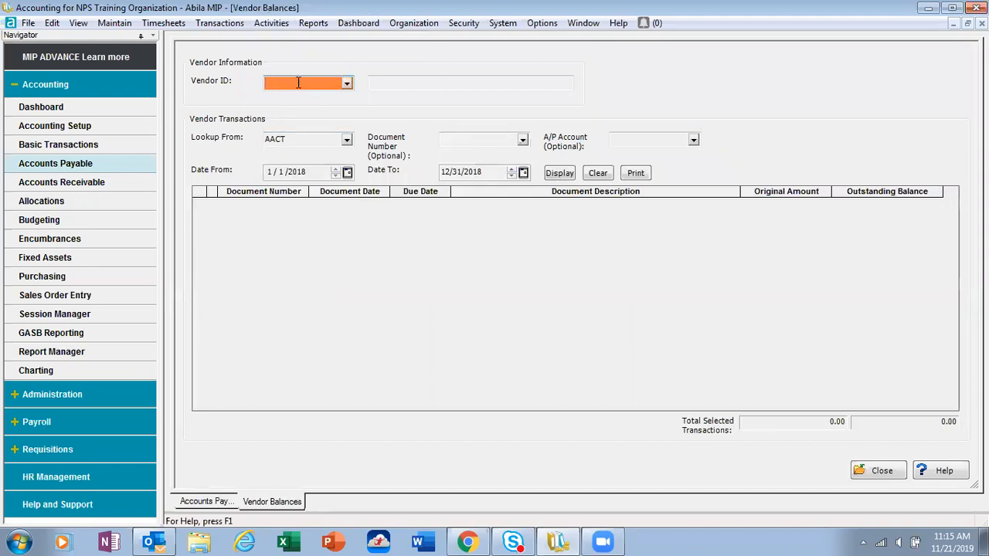
pyautogui.write('XYZ Corp')
pyautogui.click(557, 175)
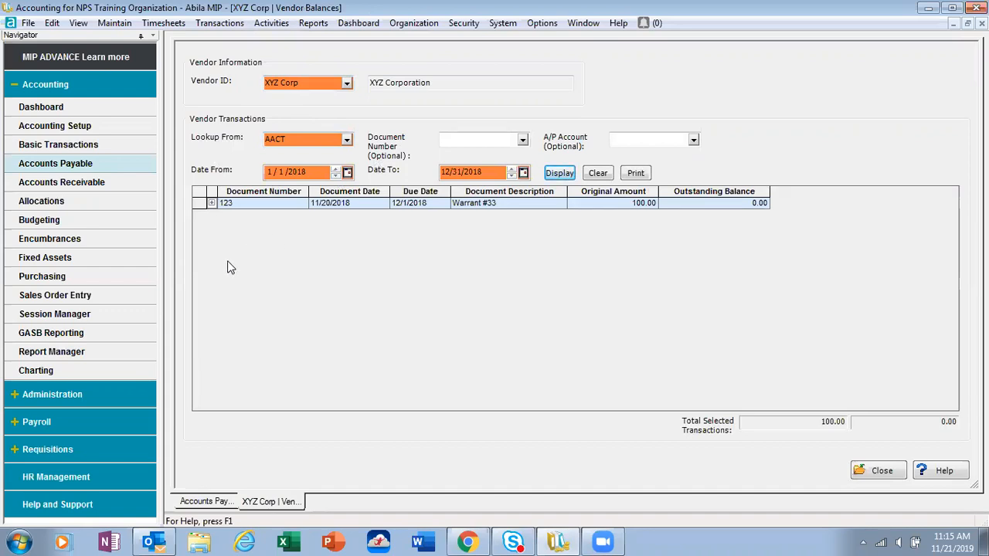
pyautogui.click(211, 204)
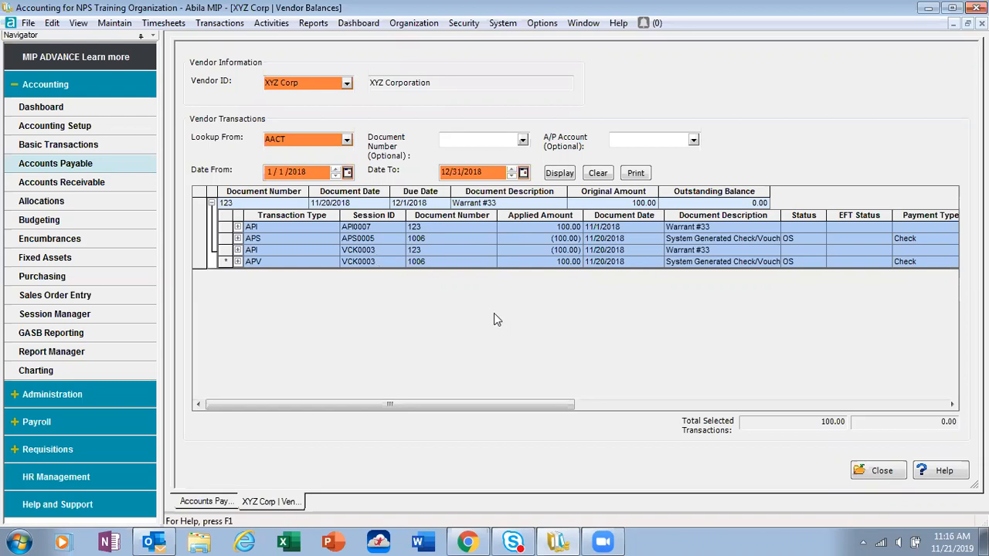
pyautogui.click(211, 203)
# Step: Display the vendor balances for Staples, examine the transaction history of documents 765 and 987, and close the balances form
pyautogui.click(312, 83)
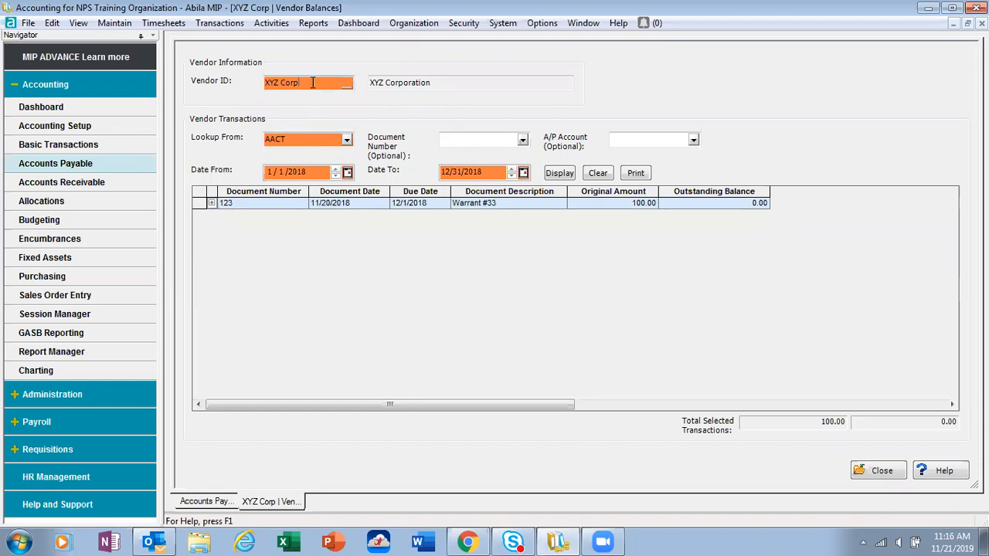
pyautogui.write('Staples')
pyautogui.click(559, 172)
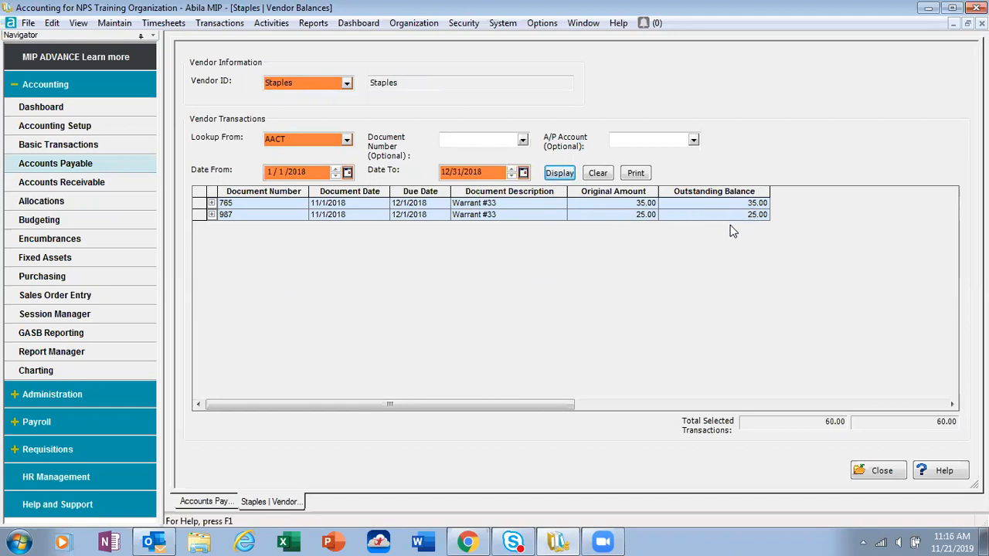
pyautogui.click(211, 203)
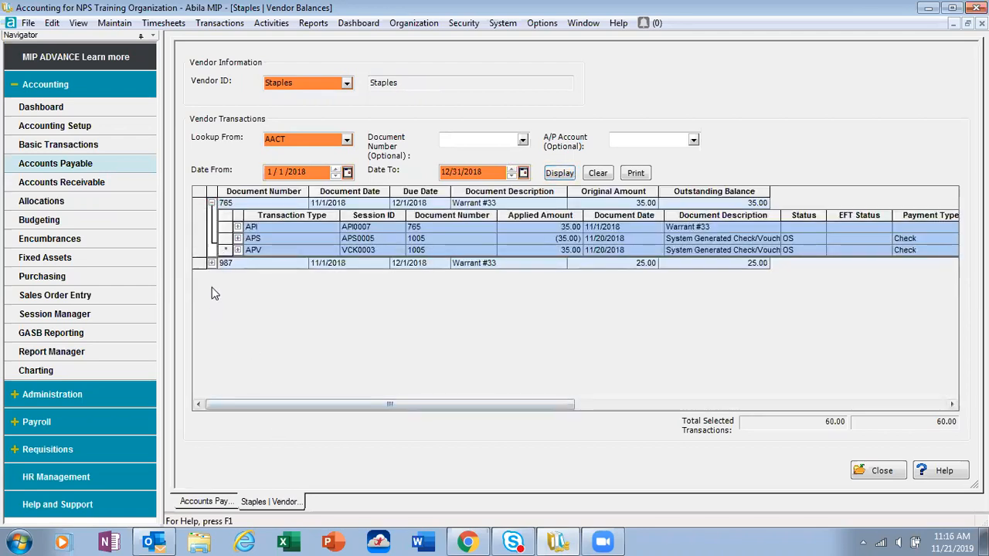
pyautogui.click(211, 263)
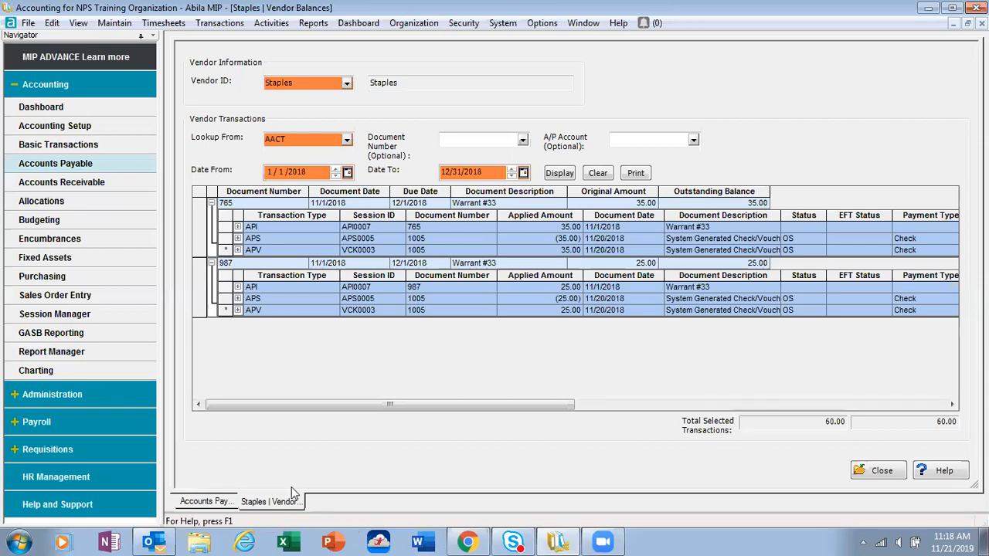
pyautogui.click(872, 473)
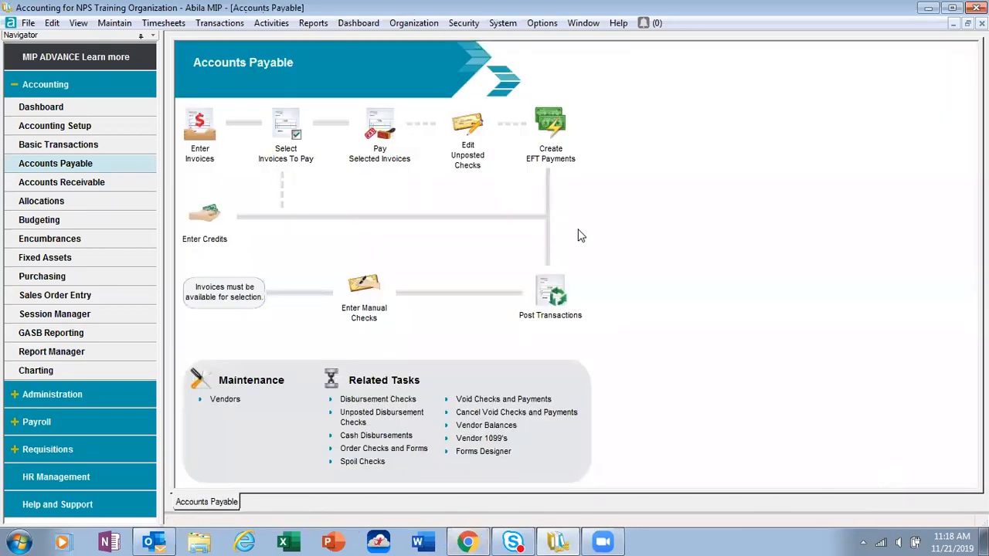
# Step: Create and start A/P invoice session API0008 with the description "Reversal Invoice", status BP and date 11/21/2019
pyautogui.click(198, 136)
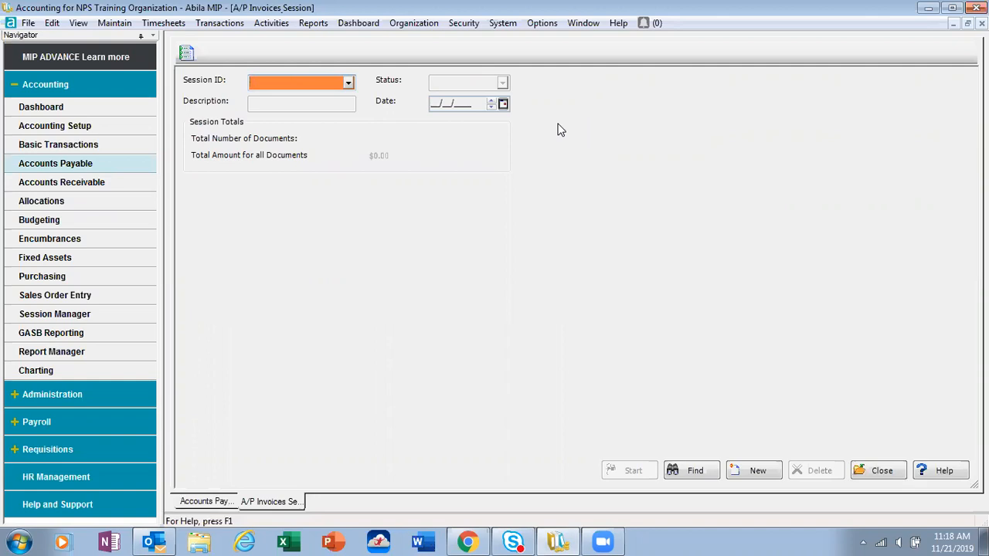
pyautogui.write('API0008')
pyautogui.press('Tab')
pyautogui.click(288, 103)
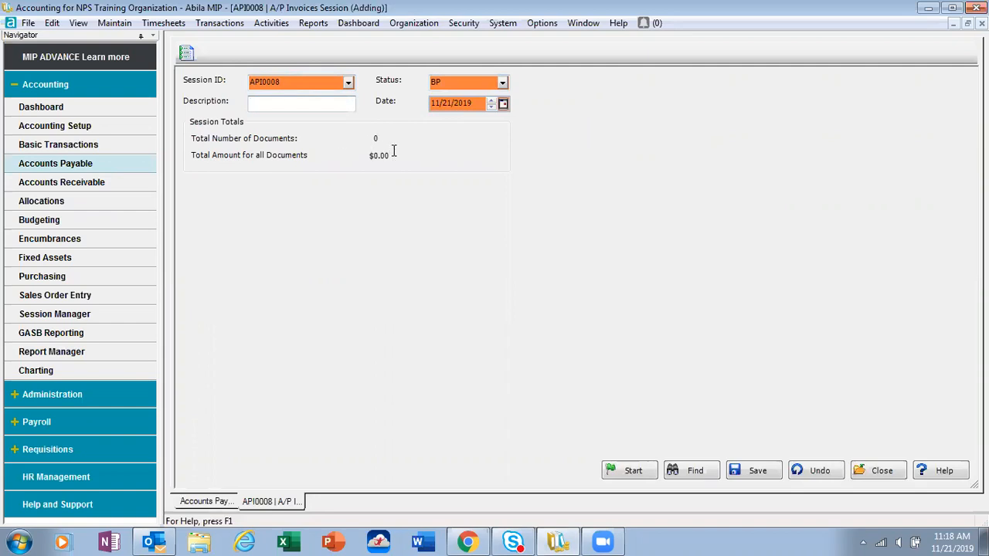
pyautogui.write('Reversal Invoice')
pyautogui.press('Tab')
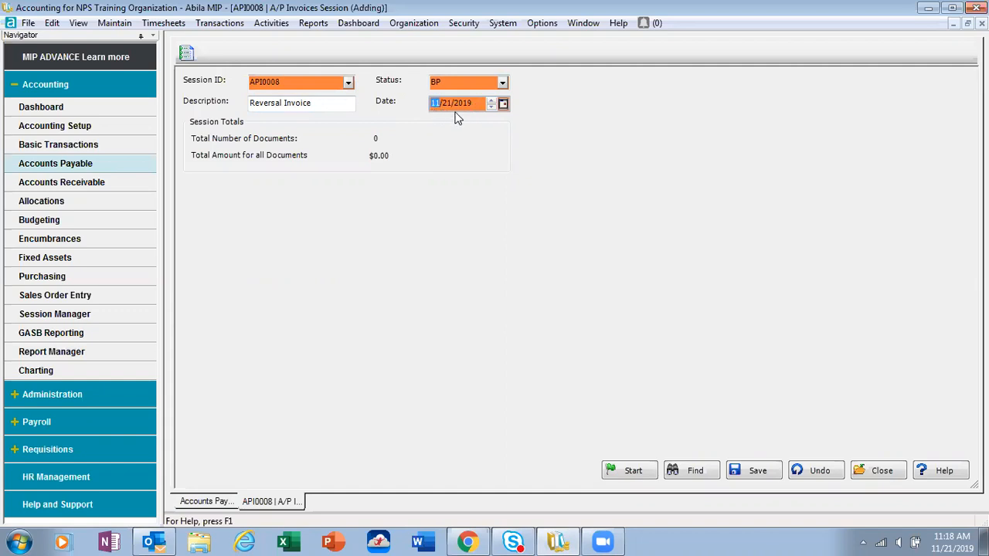
pyautogui.click(631, 472)
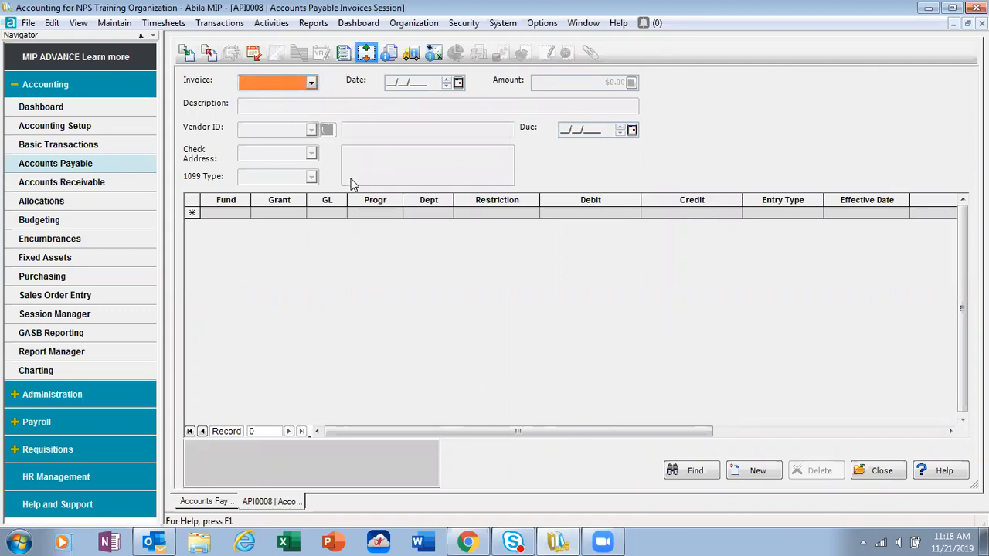
# Step: Reverse posted document 765 from session API0007 into API0008 with its original document and effective dates, and save the reversing entry
pyautogui.click(208, 54)
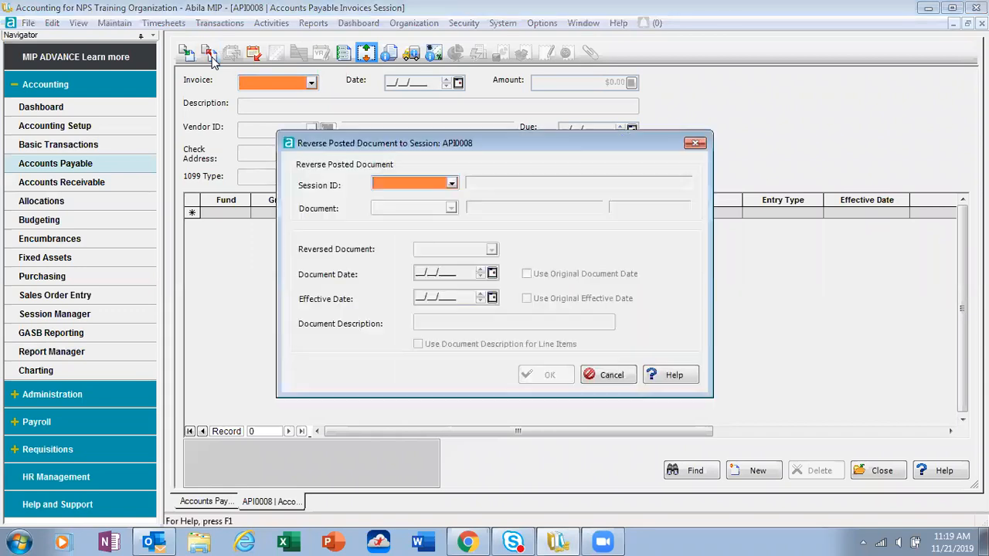
pyautogui.click(389, 183)
pyautogui.write('API0007')
pyautogui.press('Tab')
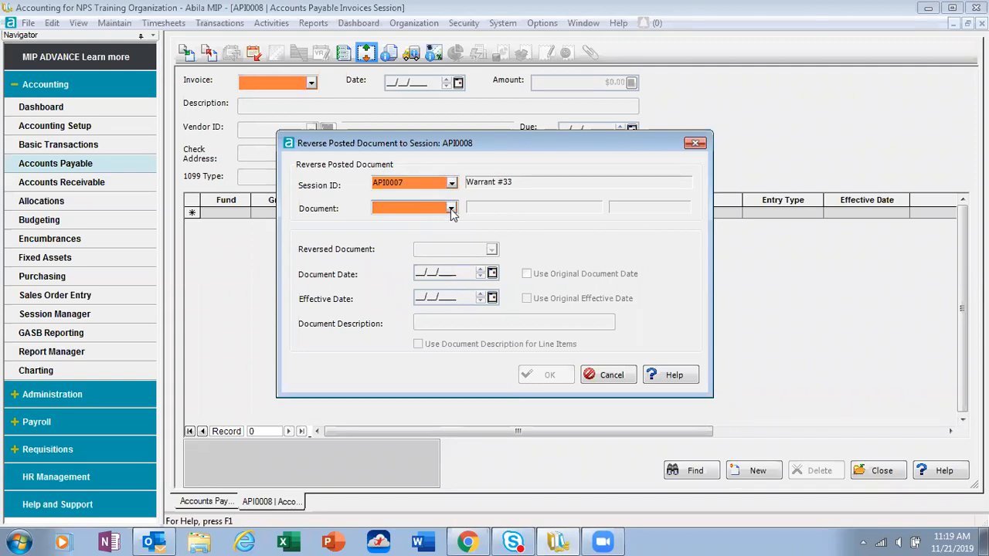
pyautogui.click(451, 209)
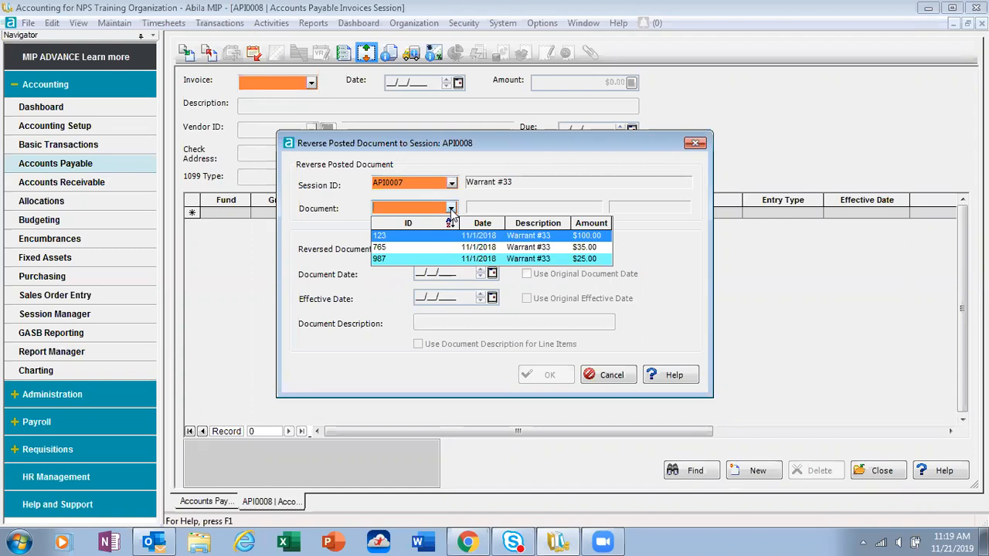
pyautogui.click(384, 248)
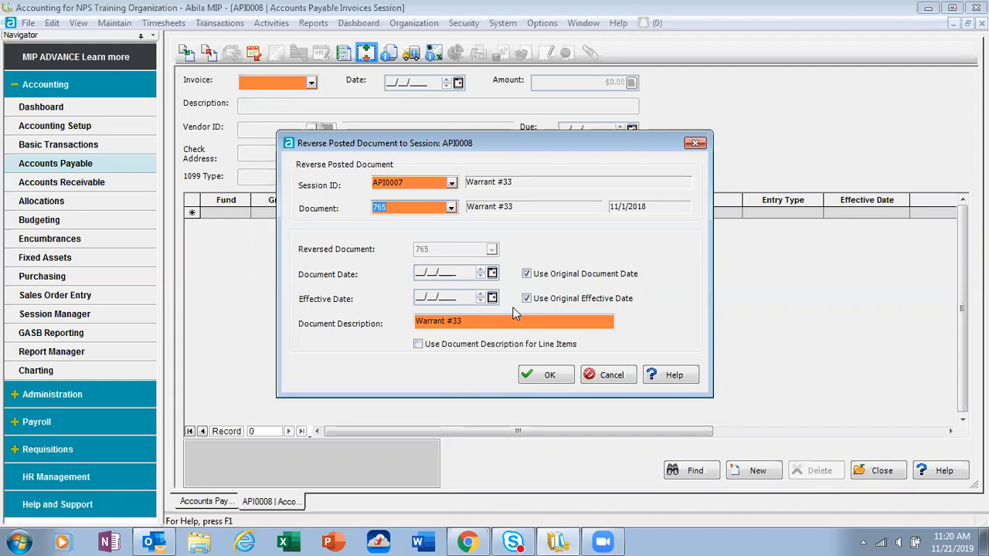
pyautogui.click(548, 375)
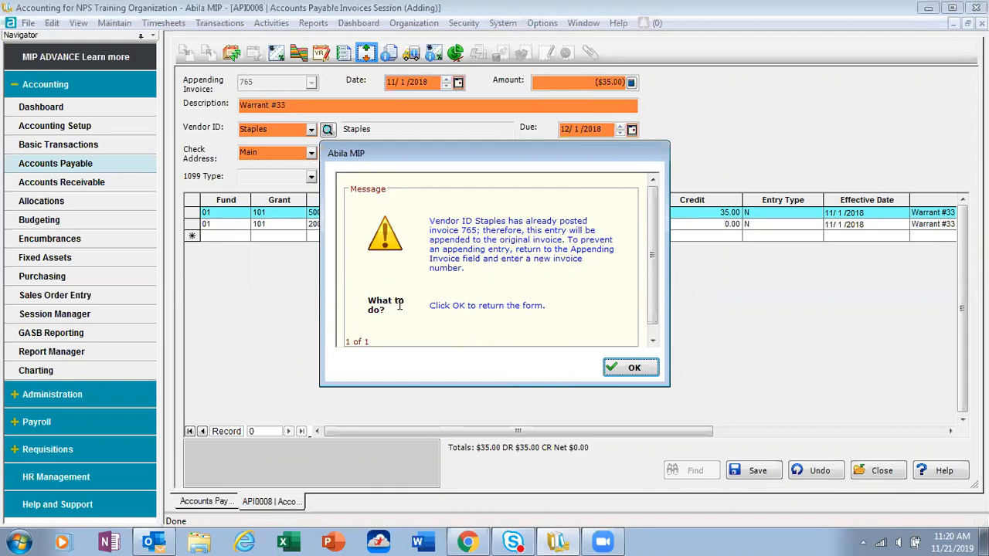
pyautogui.click(631, 369)
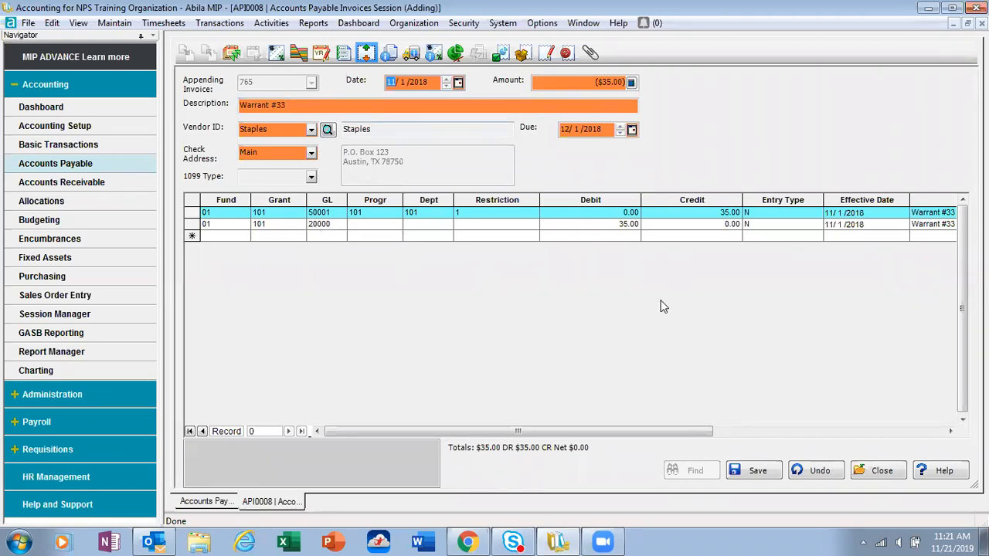
pyautogui.click(750, 471)
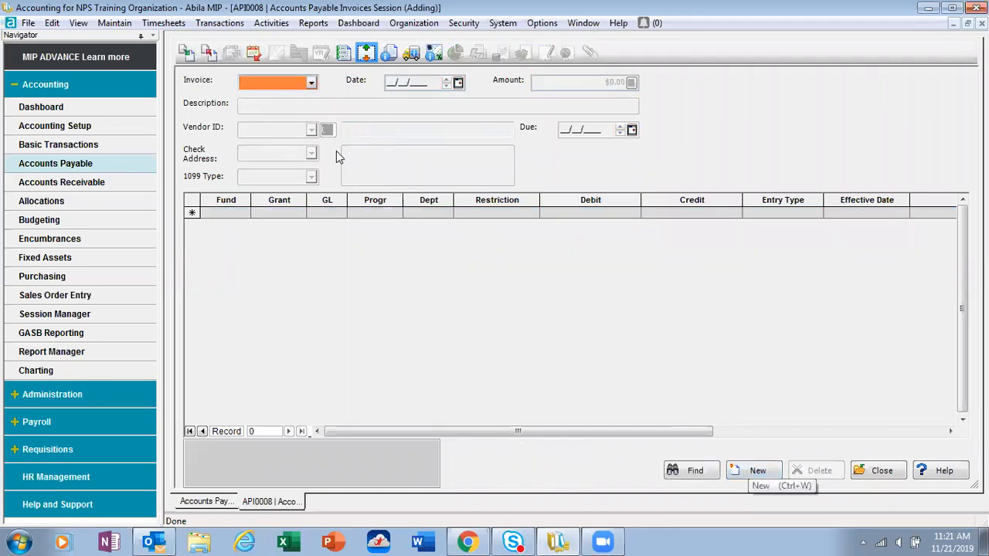
# Step: Reverse posted document 987 from session API0007 into API0008 with its original document and effective dates, and save the reversing entry
pyautogui.click(210, 59)
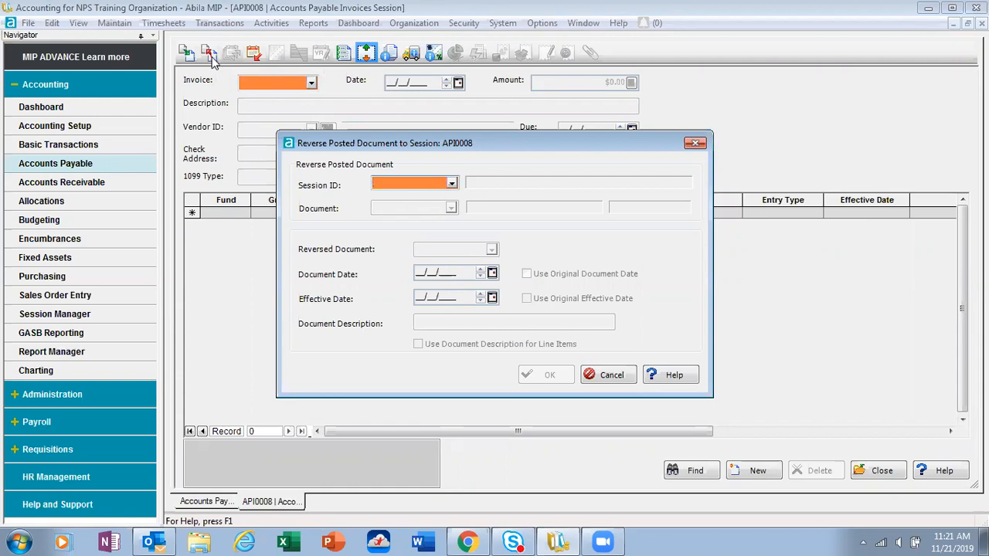
pyautogui.click(404, 183)
pyautogui.write('API0007')
pyautogui.press('Tab')
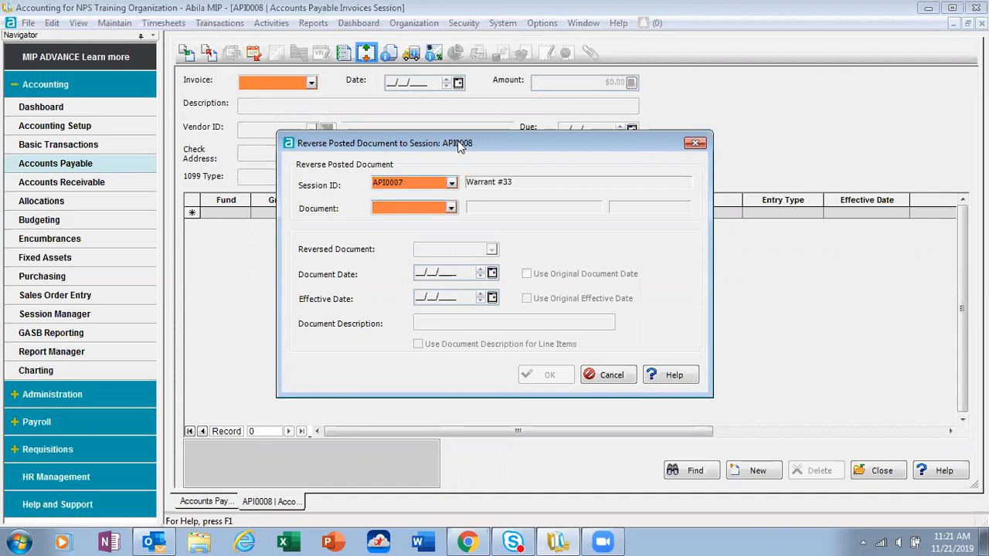
pyautogui.click(451, 208)
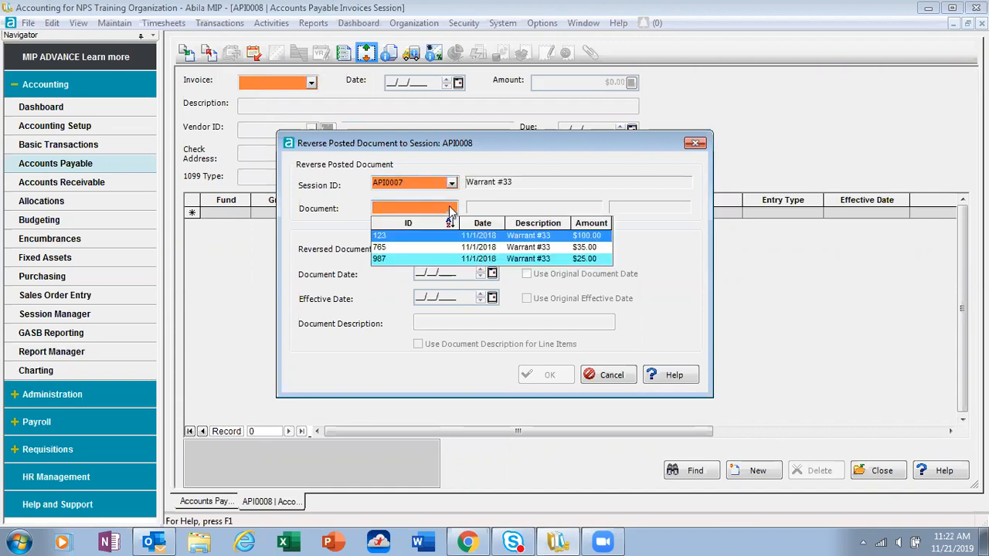
pyautogui.click(430, 259)
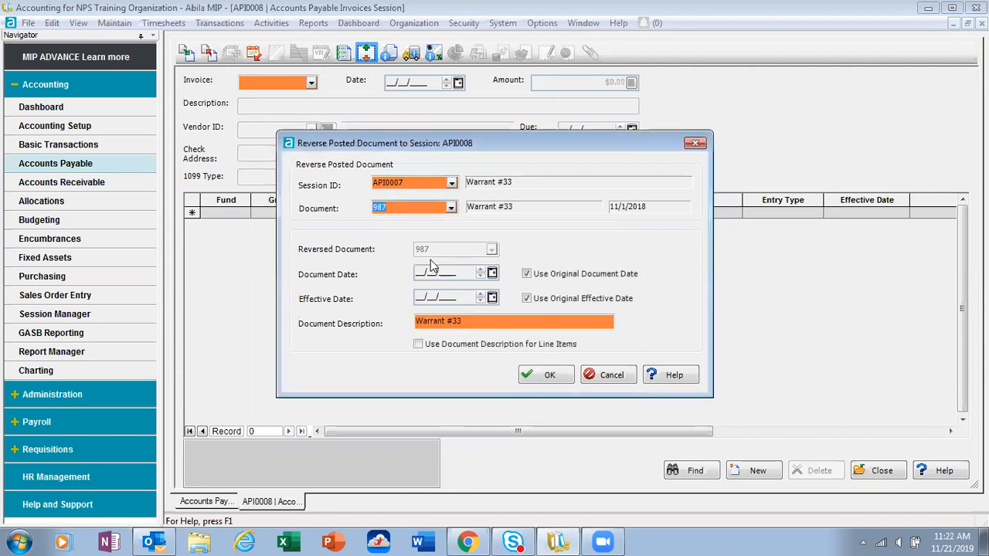
pyautogui.click(544, 378)
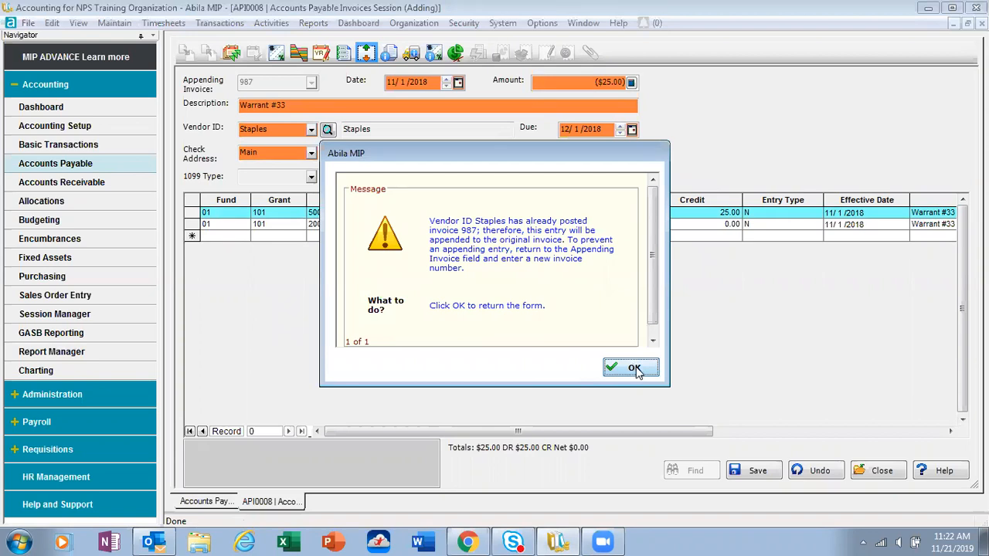
pyautogui.click(632, 368)
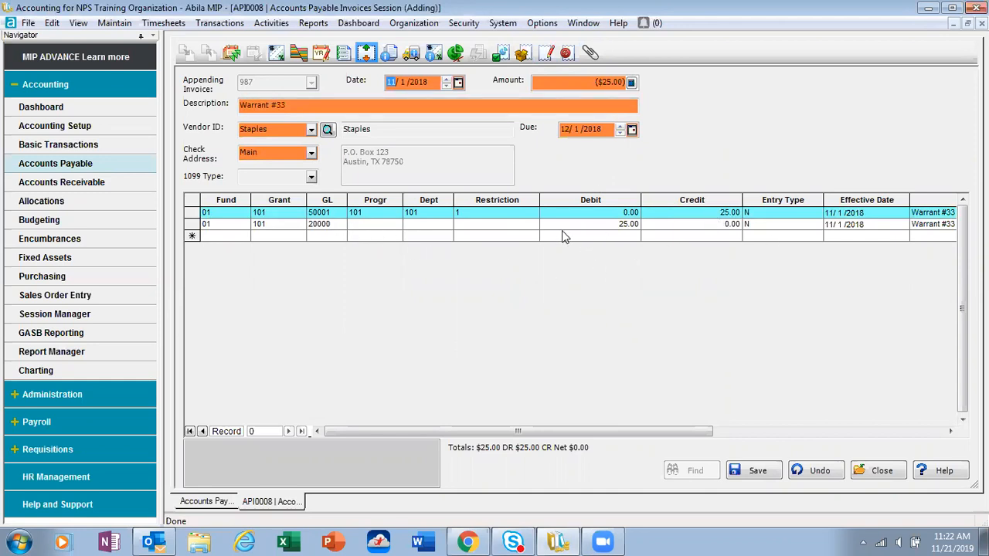
pyautogui.click(751, 472)
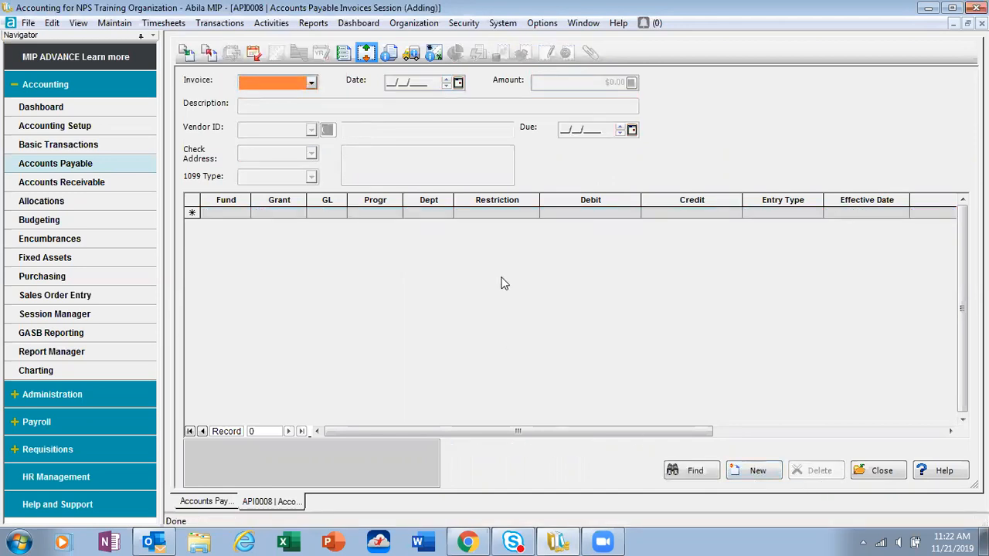
# Step: Check the list of invoices entered in session API0008 and close the session
pyautogui.click(311, 85)
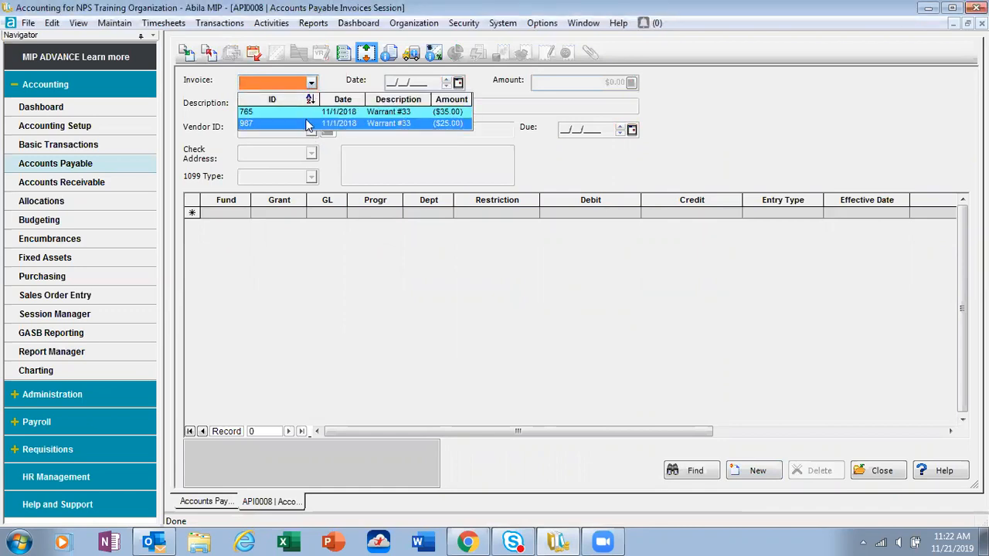
pyautogui.click(334, 283)
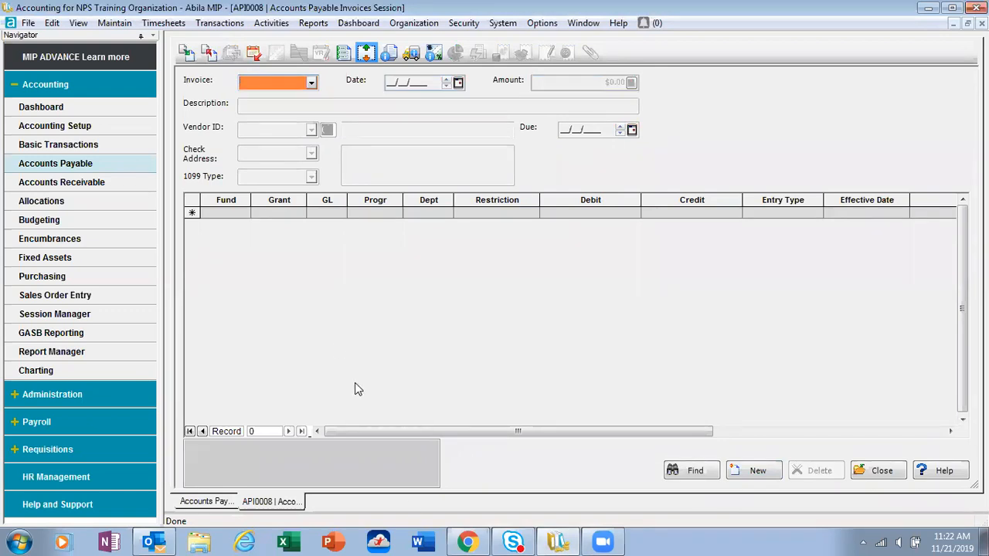
pyautogui.click(885, 472)
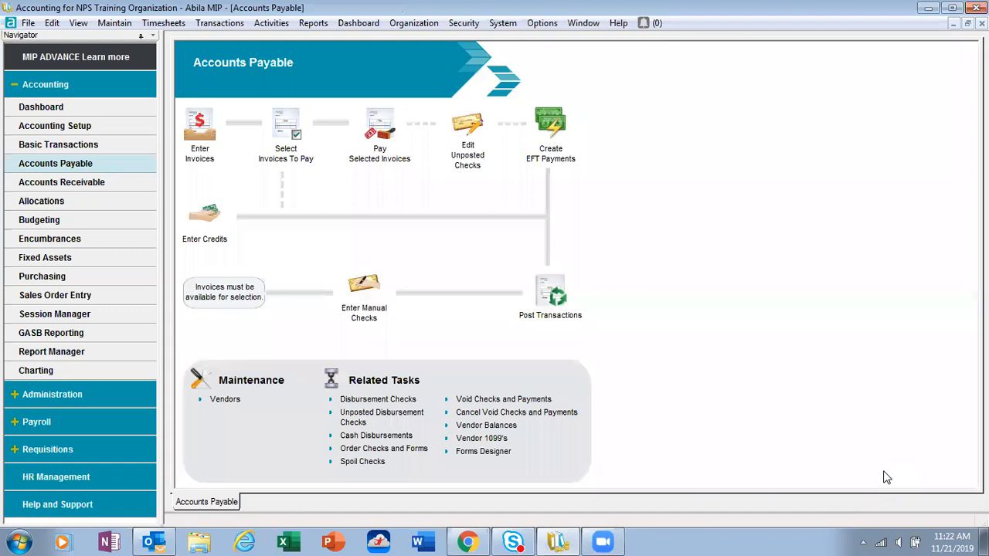
# Step: Post the A/P invoice session API0008 "Reversal Invoice" and close the posting form
pyautogui.click(553, 299)
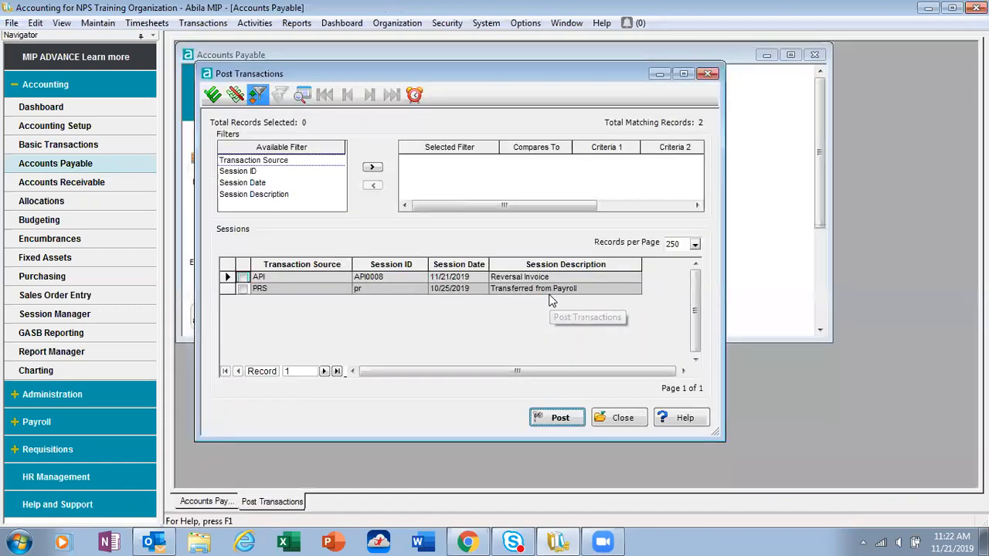
pyautogui.click(242, 278)
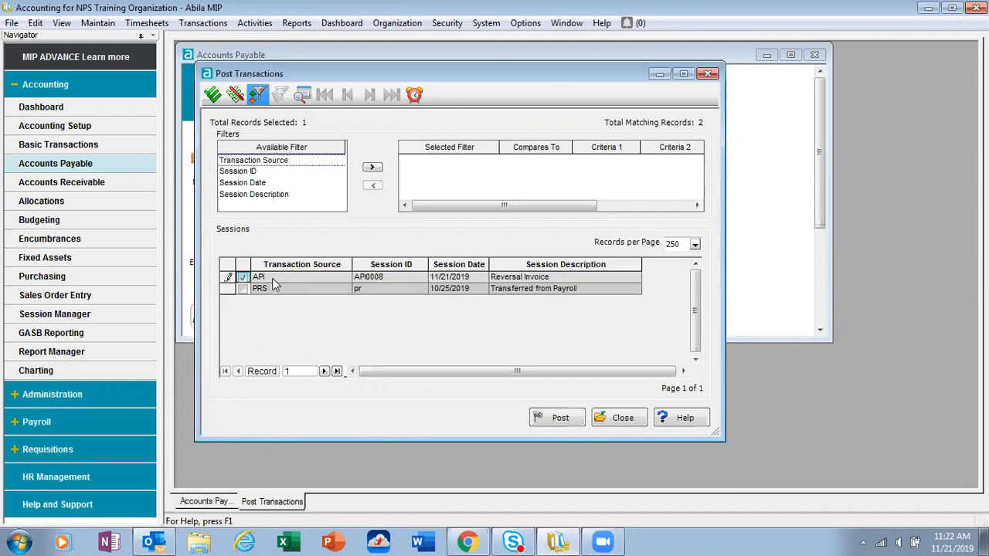
pyautogui.click(563, 420)
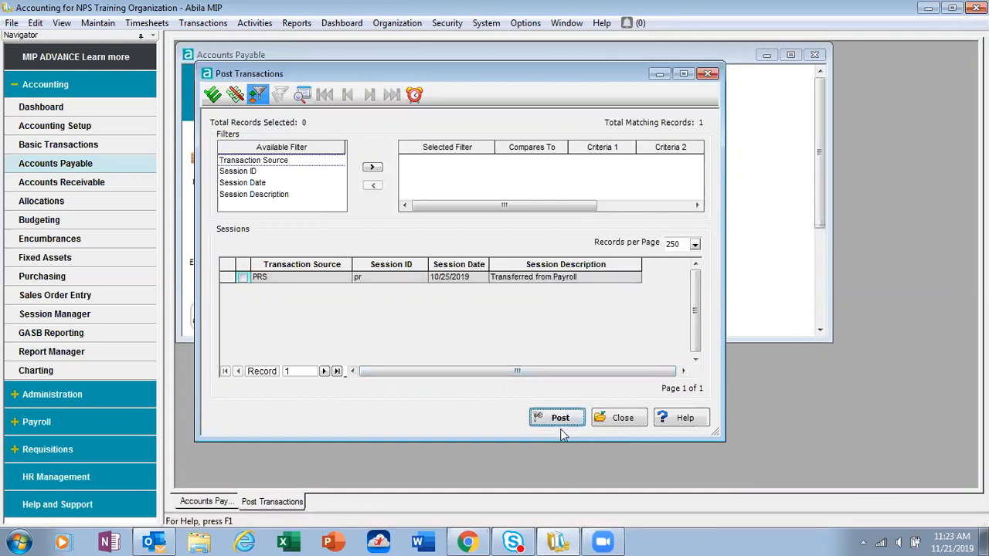
pyautogui.click(627, 417)
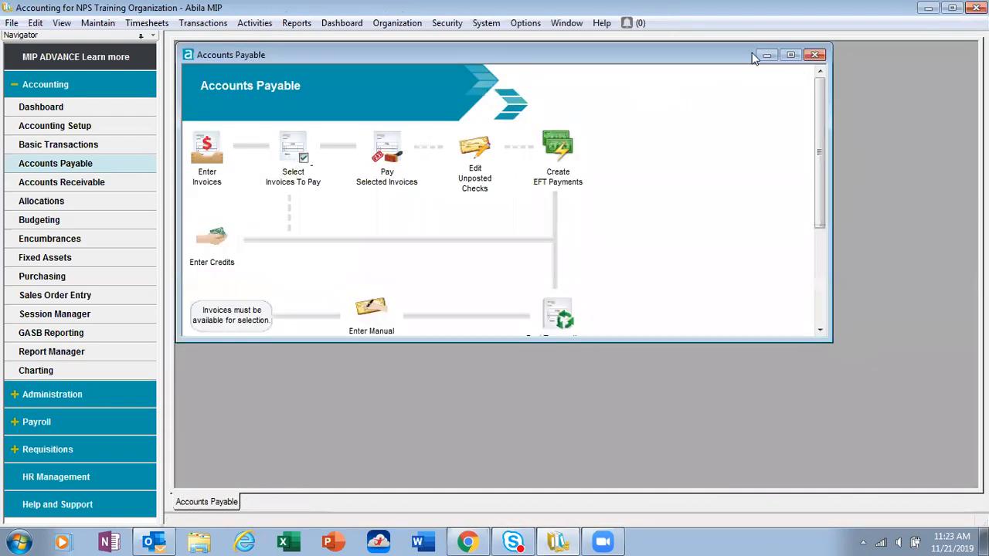
# Step: Open the select-invoices-to-pay session APS0006, check its list for the reversed Staples invoices, and leave without selecting anything
pyautogui.click(791, 54)
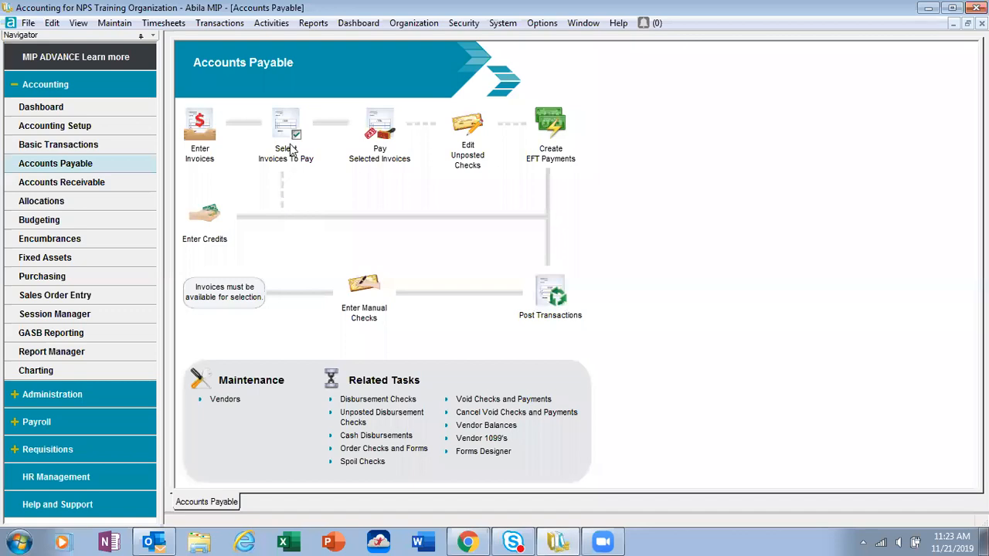
pyautogui.click(290, 147)
pyautogui.click(352, 58)
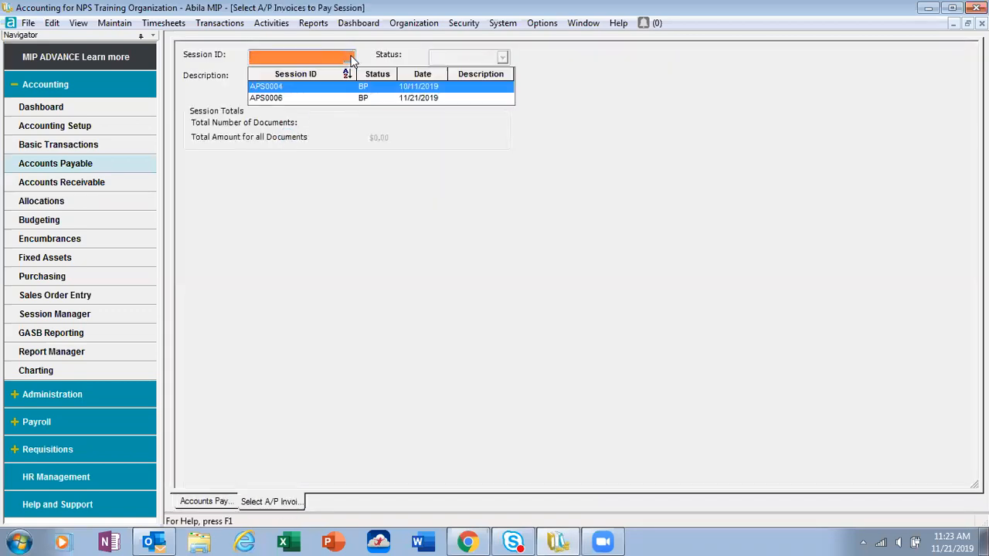
pyautogui.click(321, 97)
pyautogui.click(621, 473)
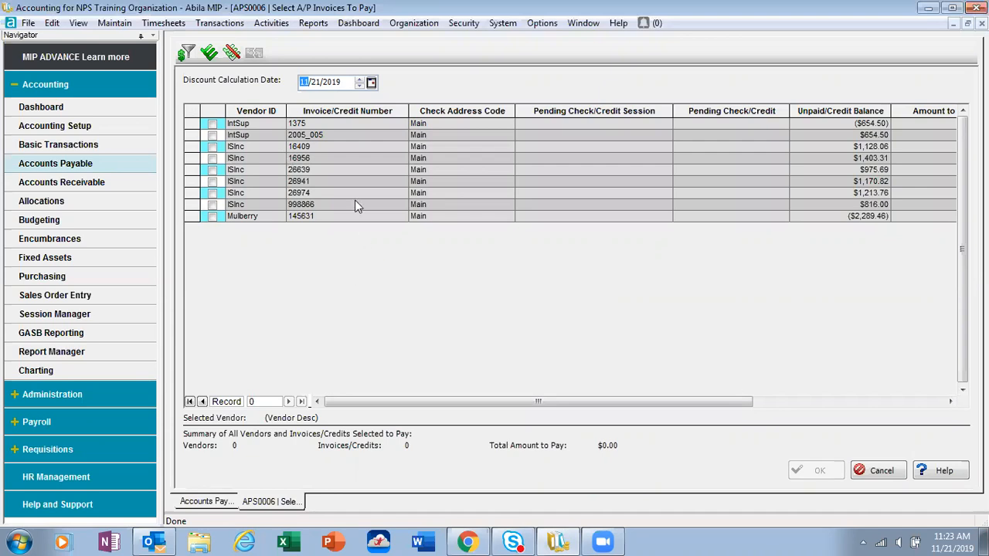
pyautogui.click(871, 469)
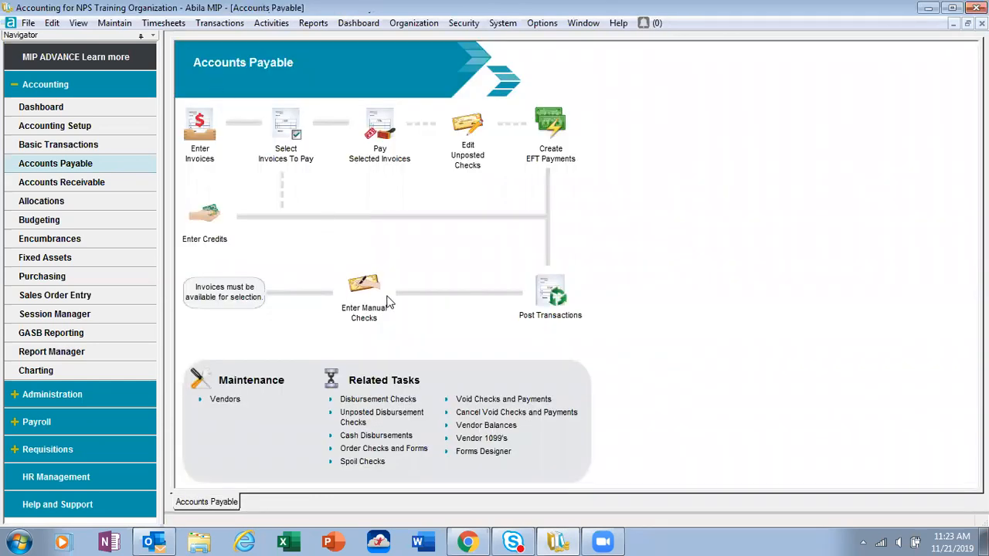
# Step: Display the Staples vendor balances again, examine the transaction history of documents 765 and 987 including the reversals, and close the form
pyautogui.click(501, 428)
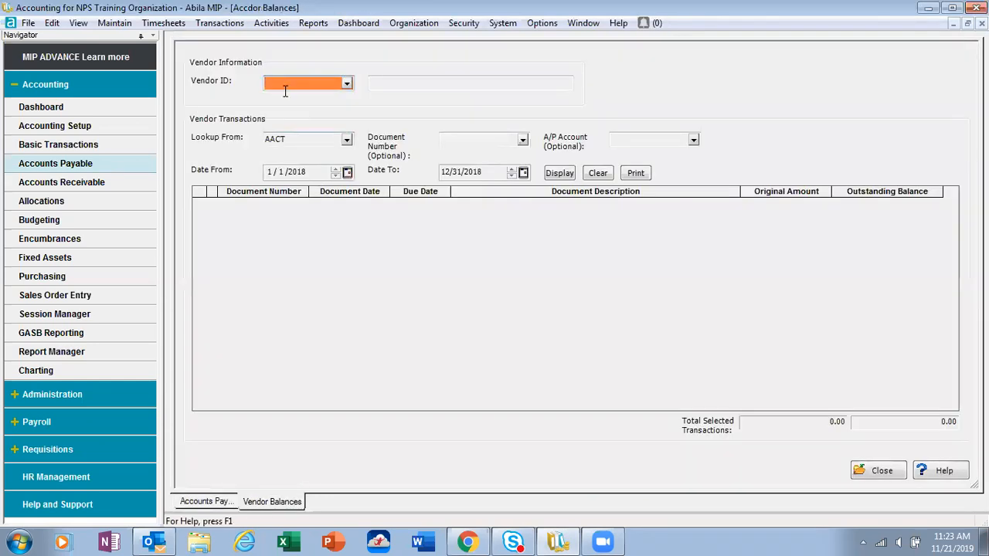
pyautogui.write('Staples')
pyautogui.click(560, 173)
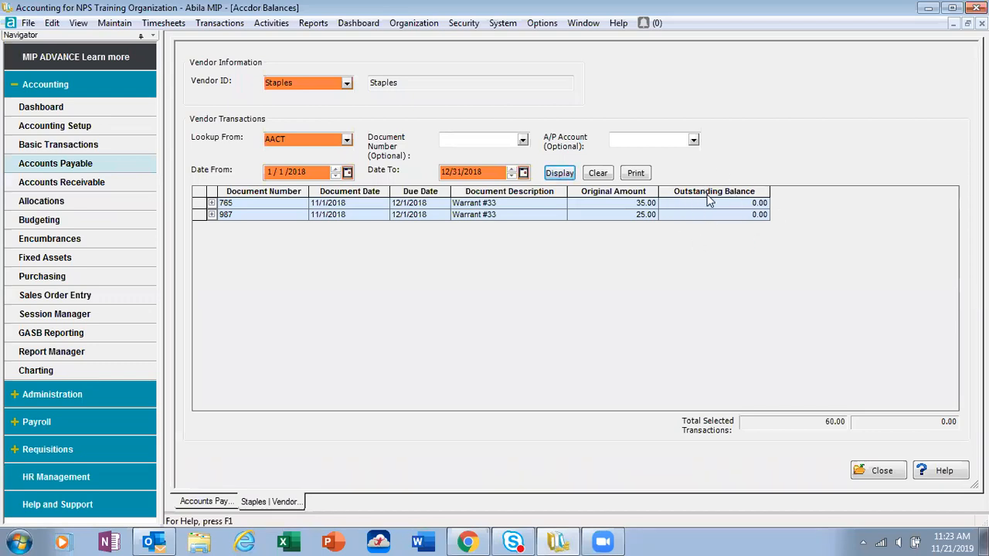
pyautogui.click(211, 203)
pyautogui.click(211, 274)
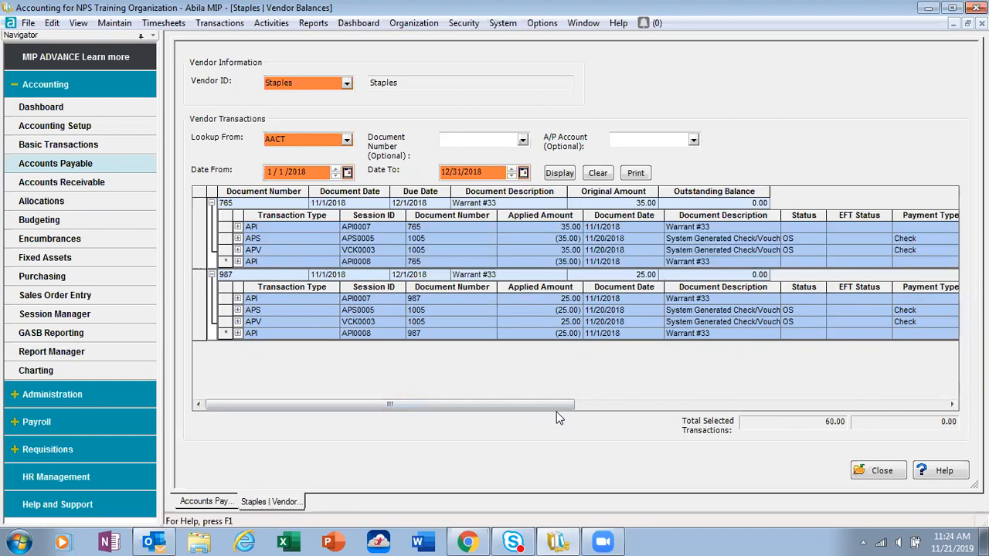
pyautogui.click(883, 472)
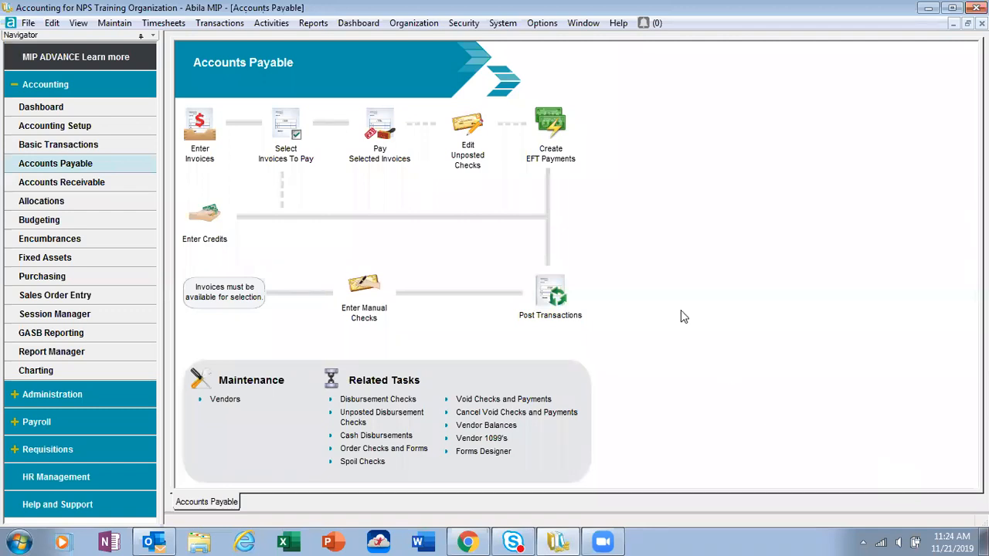
pyautogui.click(280, 28)
pyautogui.moveTo(285, 42)
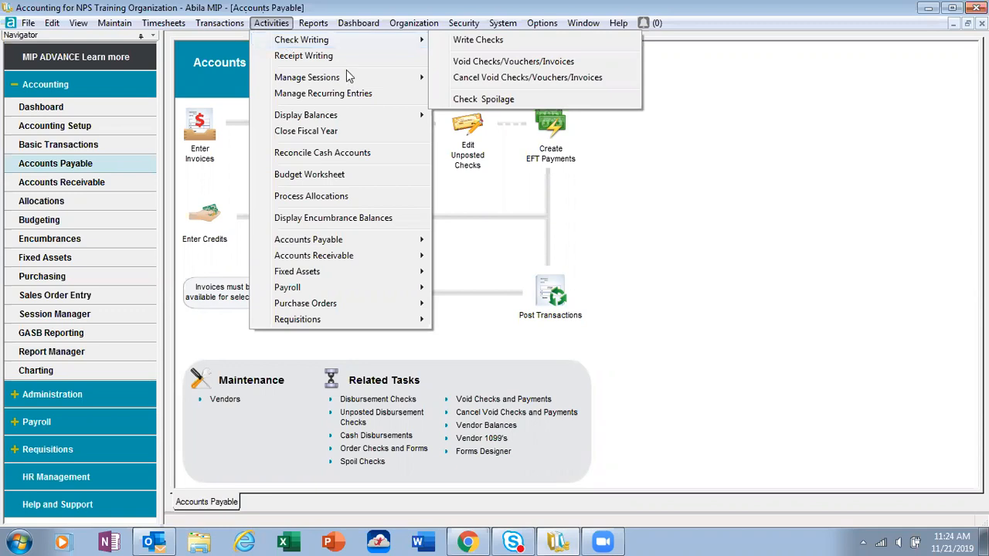
pyautogui.click(769, 183)
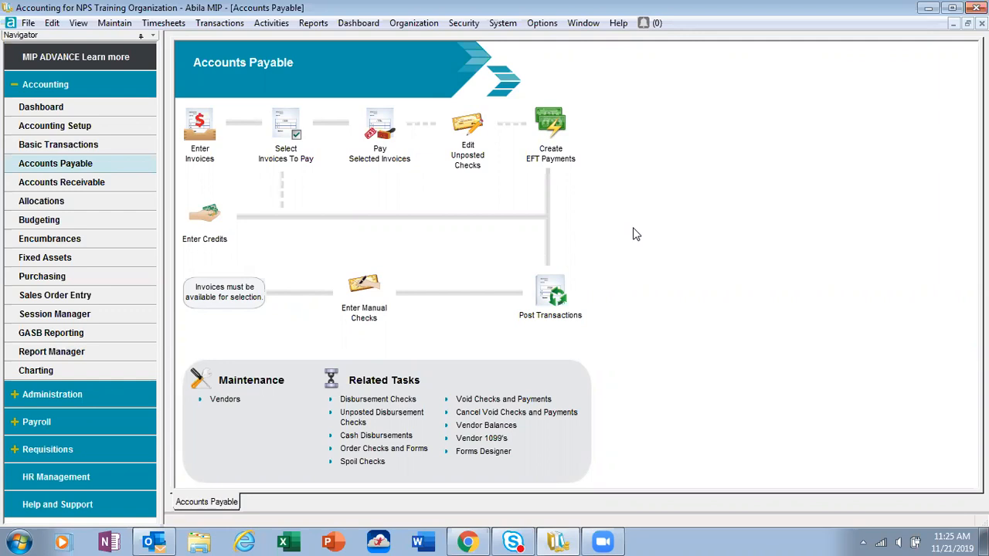
pyautogui.click(607, 138)
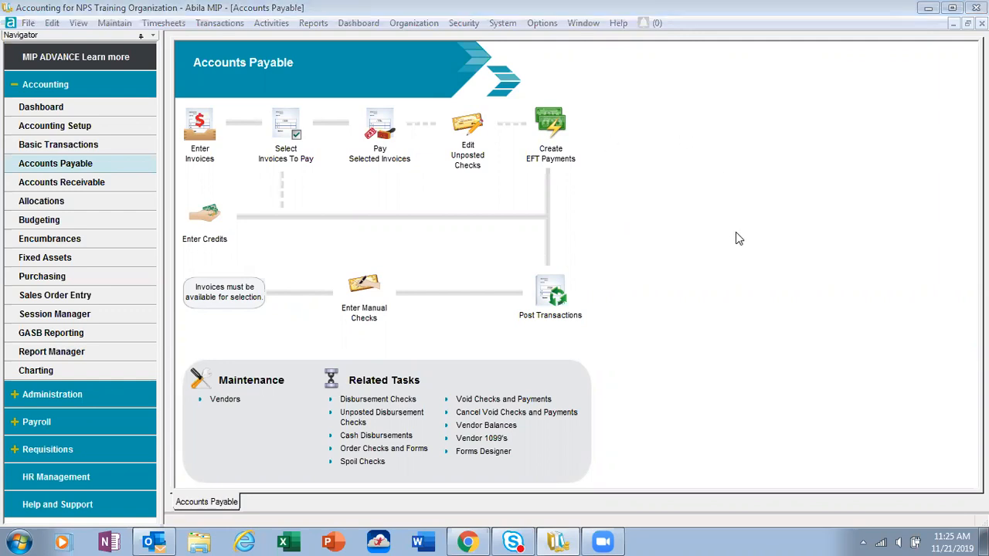